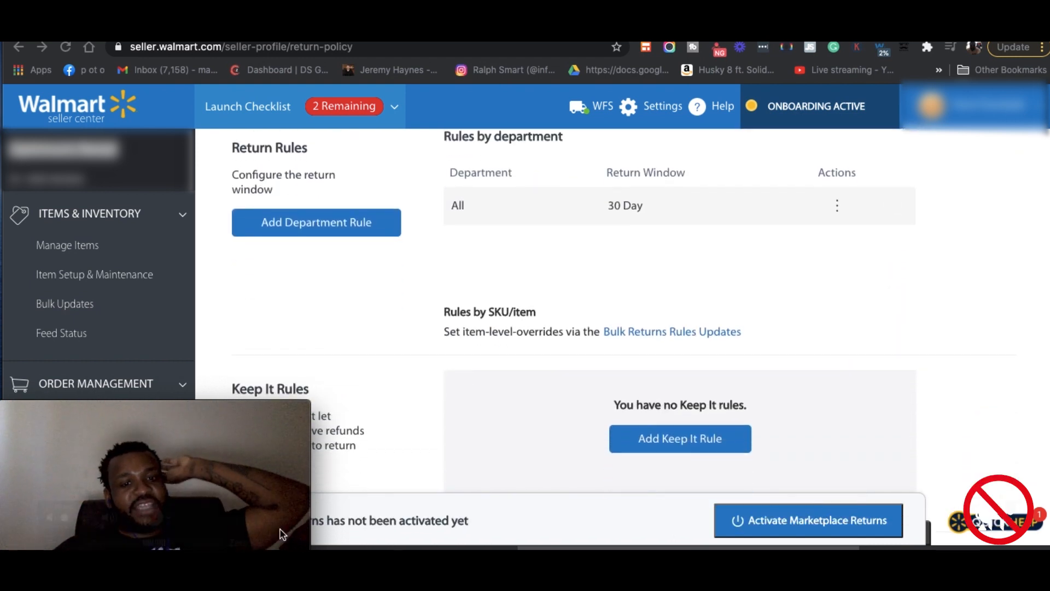
pyautogui.moveTo(252, 409); pyautogui.dragTo(251, 230)
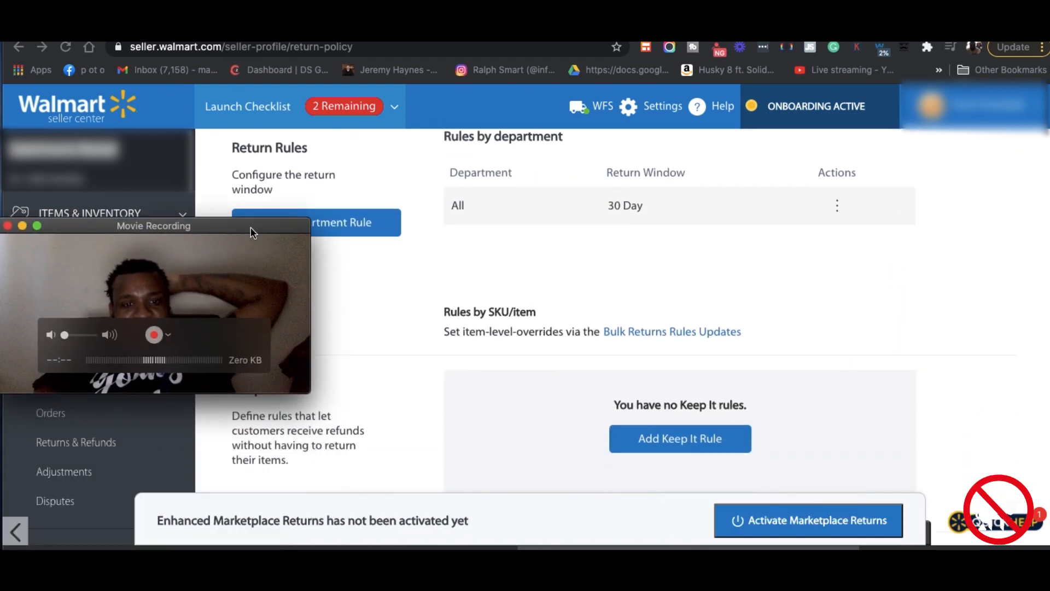
pyautogui.moveTo(251, 231); pyautogui.dragTo(255, 413)
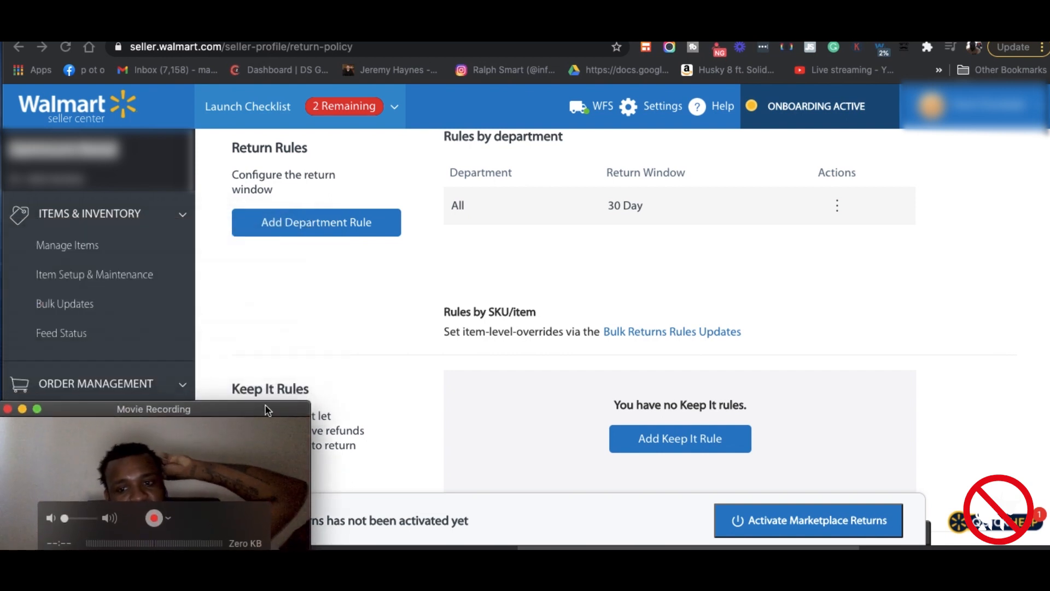
# Try to activate Marketplace Returns, read the linked Returns Shipping Service Agreement from the missing requirements, and close it.
pyautogui.click(844, 519)
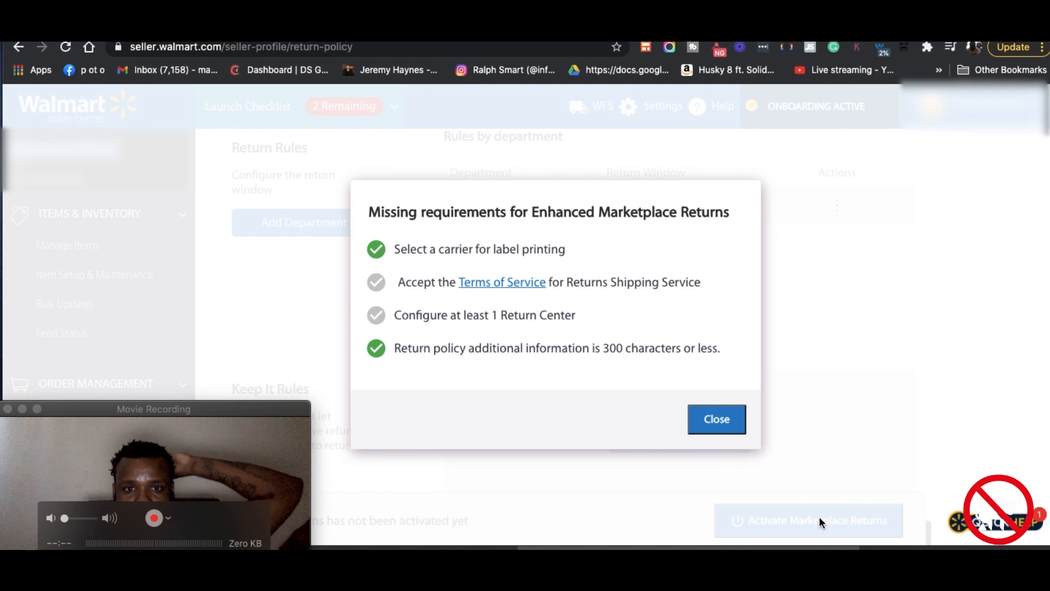
pyautogui.click(512, 282)
pyautogui.scroll(-3, 619, 385)
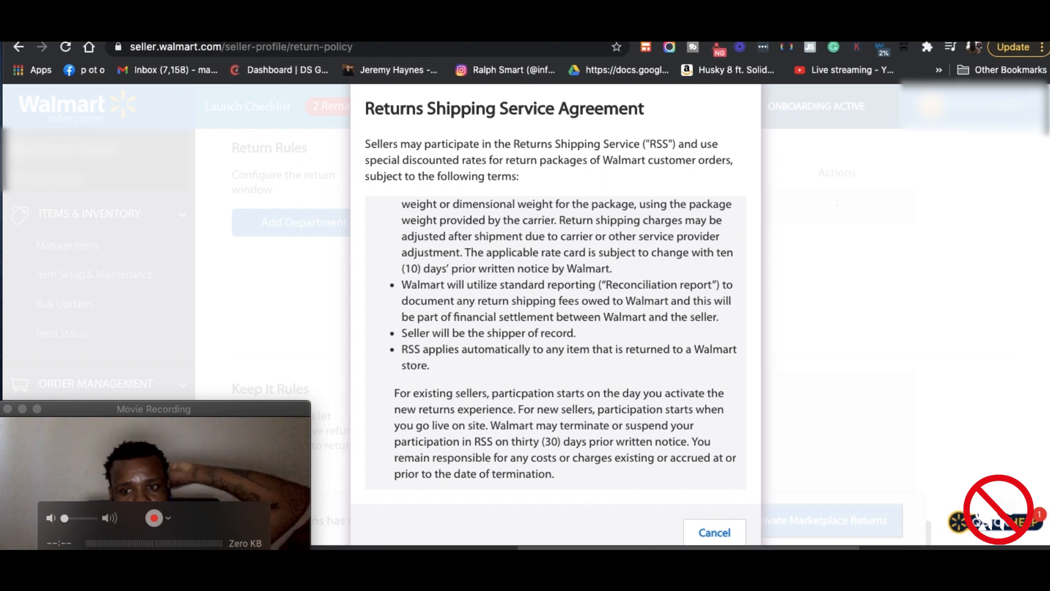
pyautogui.scroll(1, 634, 418)
pyautogui.scroll(4, 634, 419)
pyautogui.scroll(-4, 635, 418)
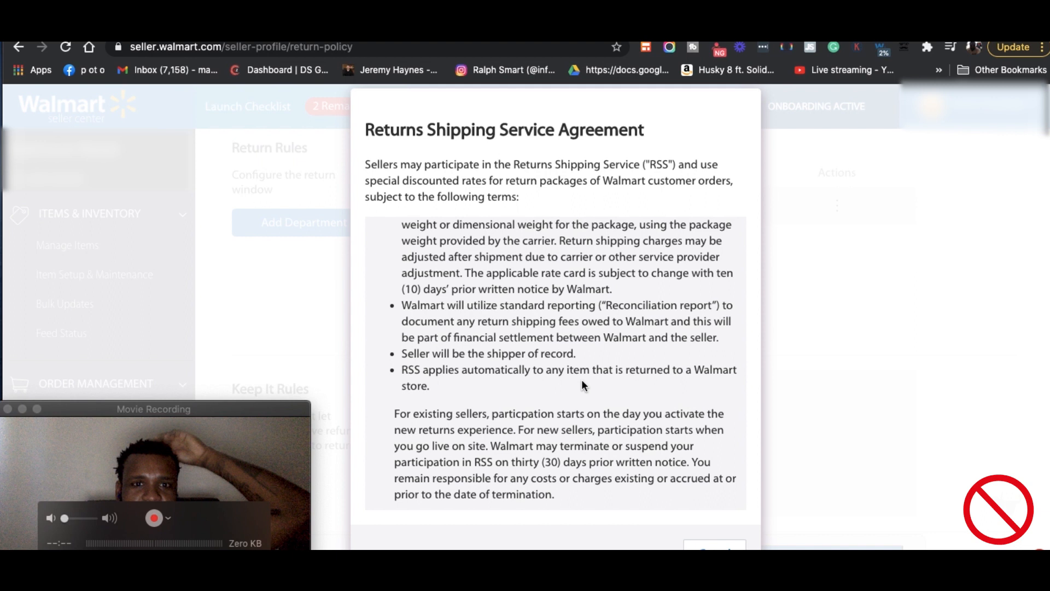
pyautogui.scroll(2, 582, 386)
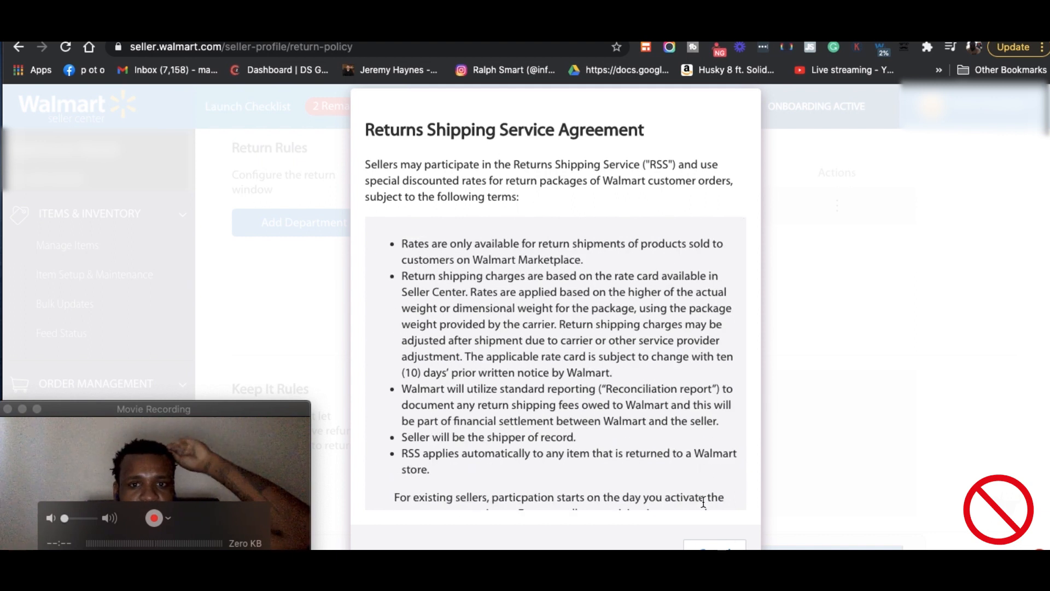
pyautogui.scroll(-2, 703, 502)
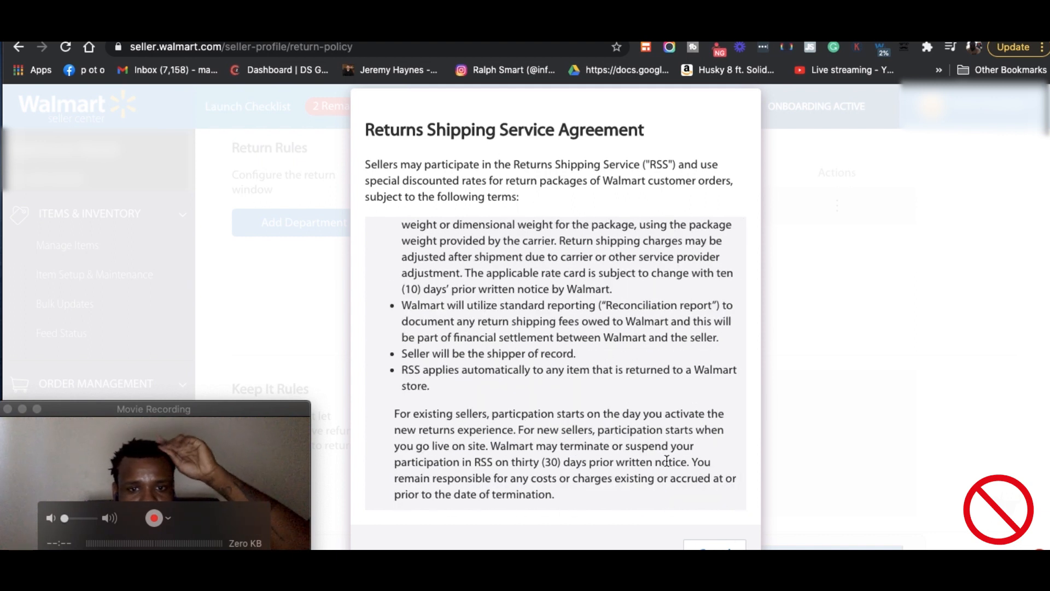
pyautogui.click(705, 546)
# Start a new return center and fill in its street address, second address line, city, state and zip code.
pyautogui.scroll(6, 901, 309)
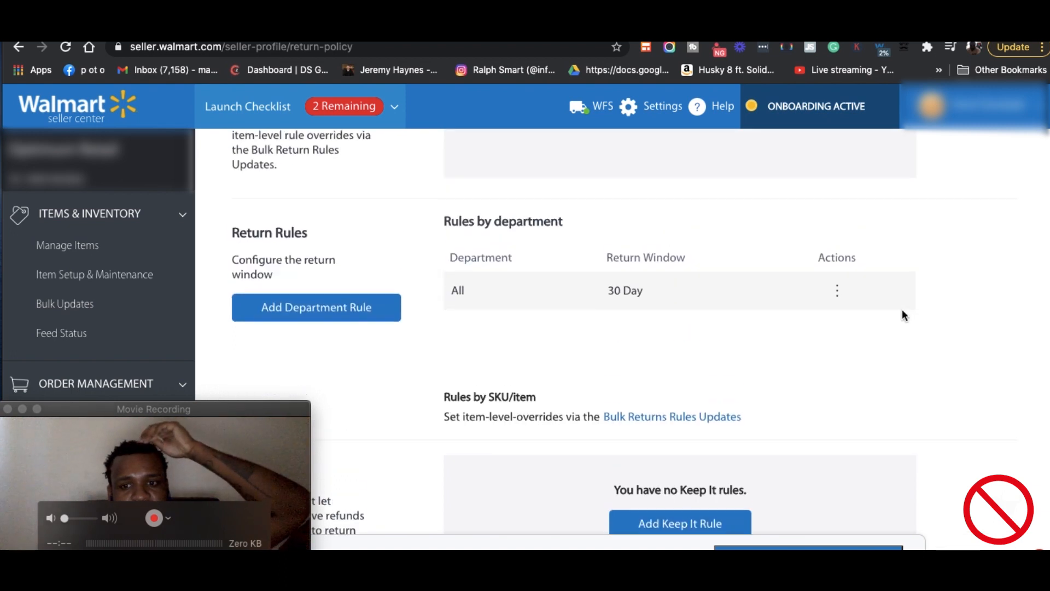
pyautogui.scroll(3, 902, 309)
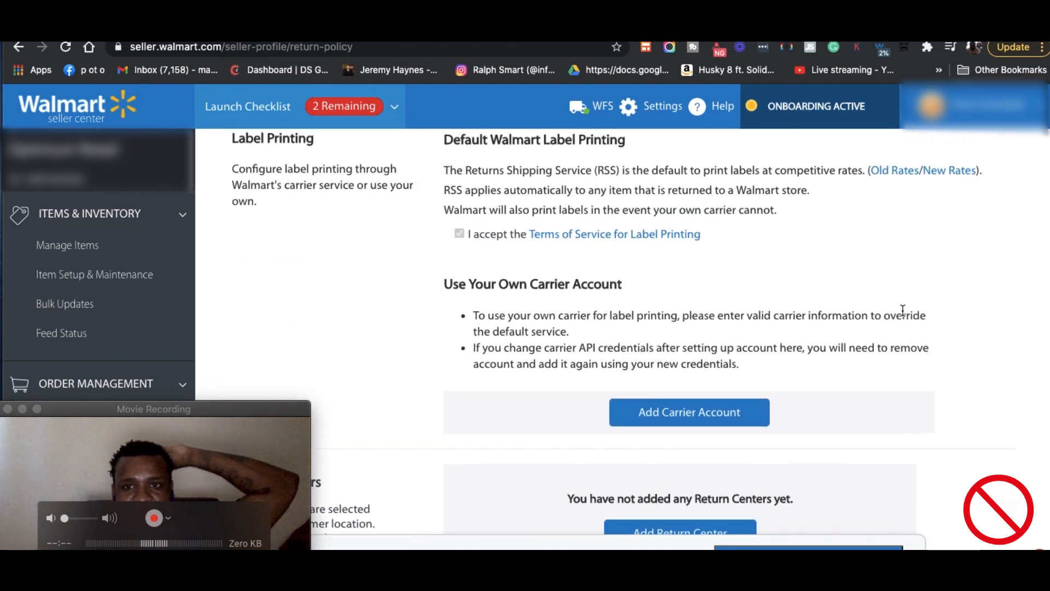
pyautogui.scroll(7, 902, 310)
pyautogui.scroll(-6, 902, 315)
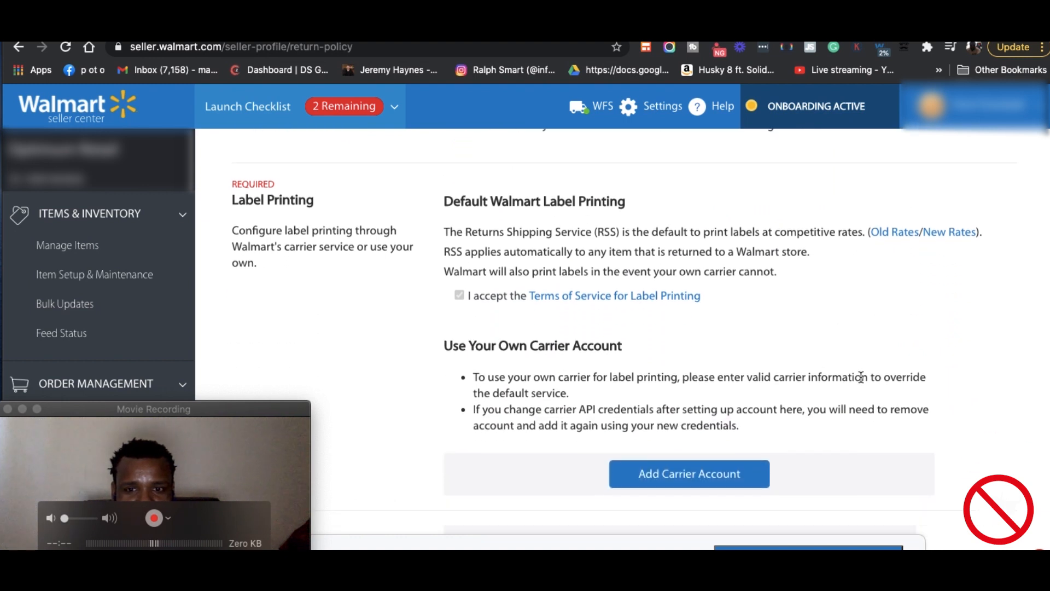
pyautogui.scroll(-3, 861, 377)
pyautogui.scroll(-2, 860, 382)
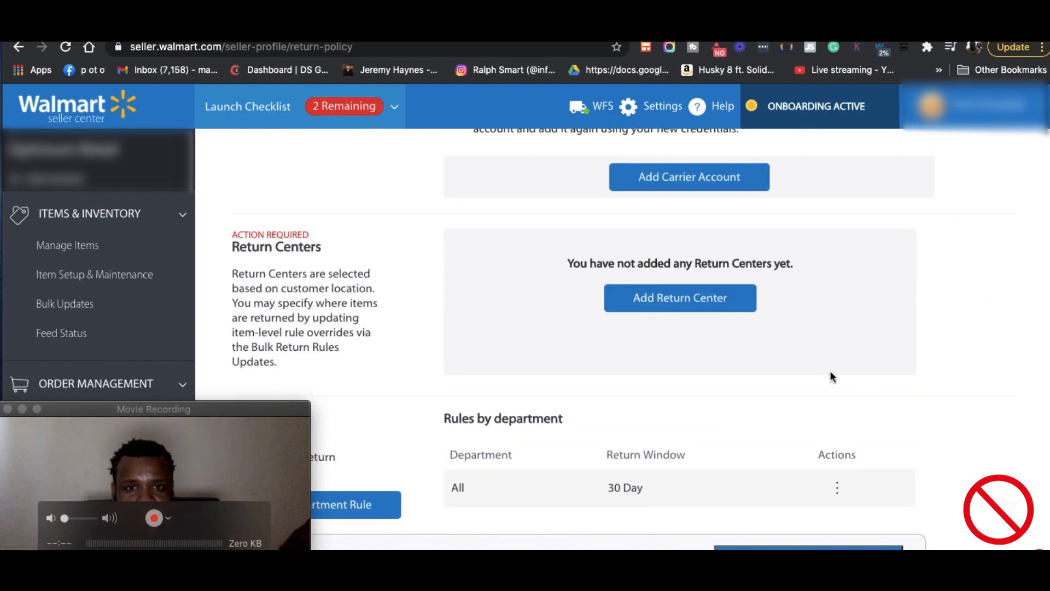
pyautogui.click(668, 297)
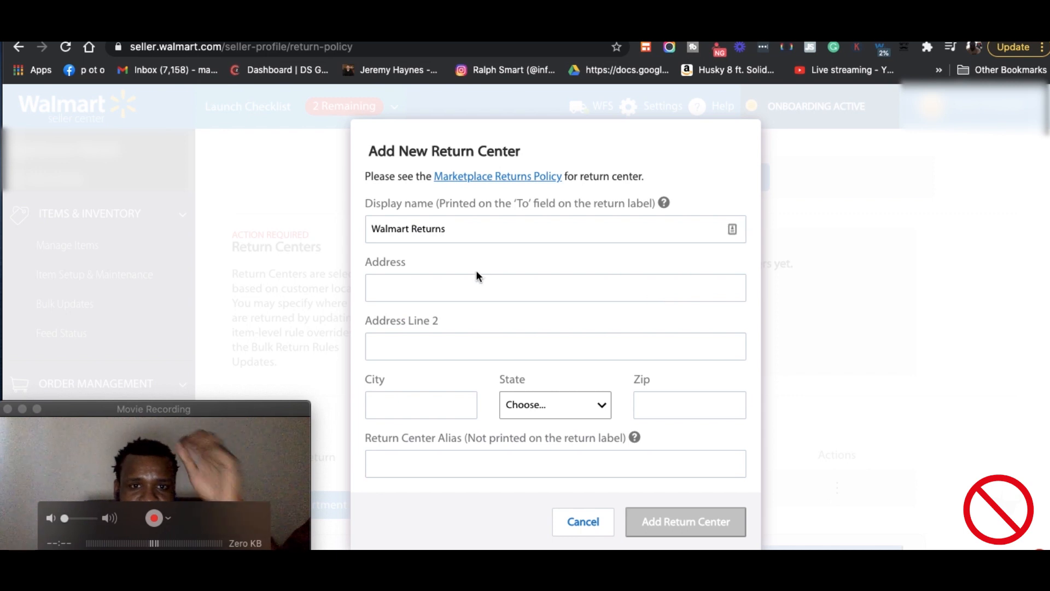
pyautogui.click(477, 285)
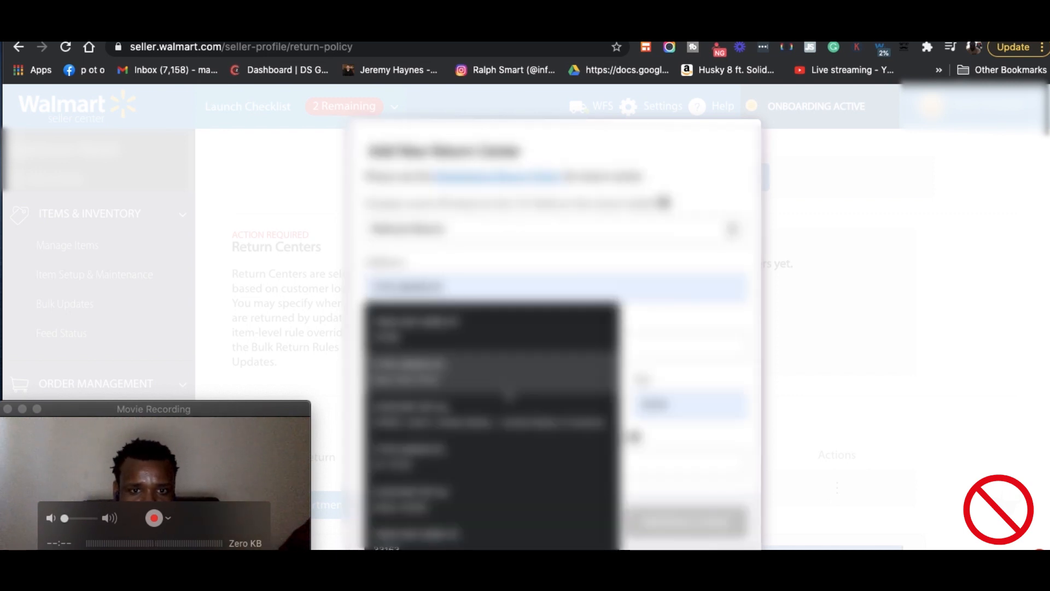
pyautogui.click(508, 393)
pyautogui.click(524, 336)
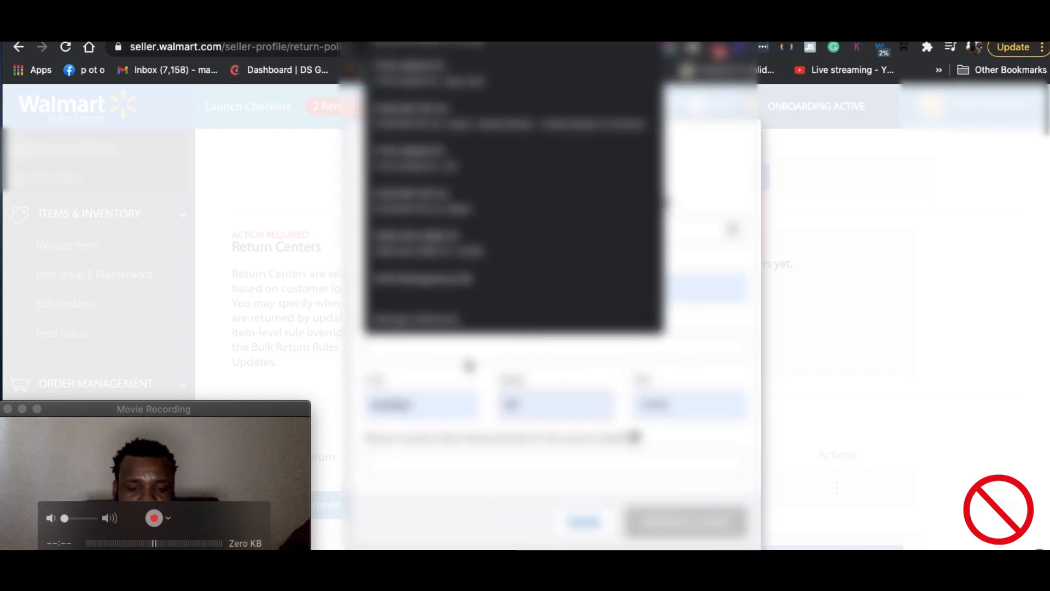
pyautogui.press('Escape')
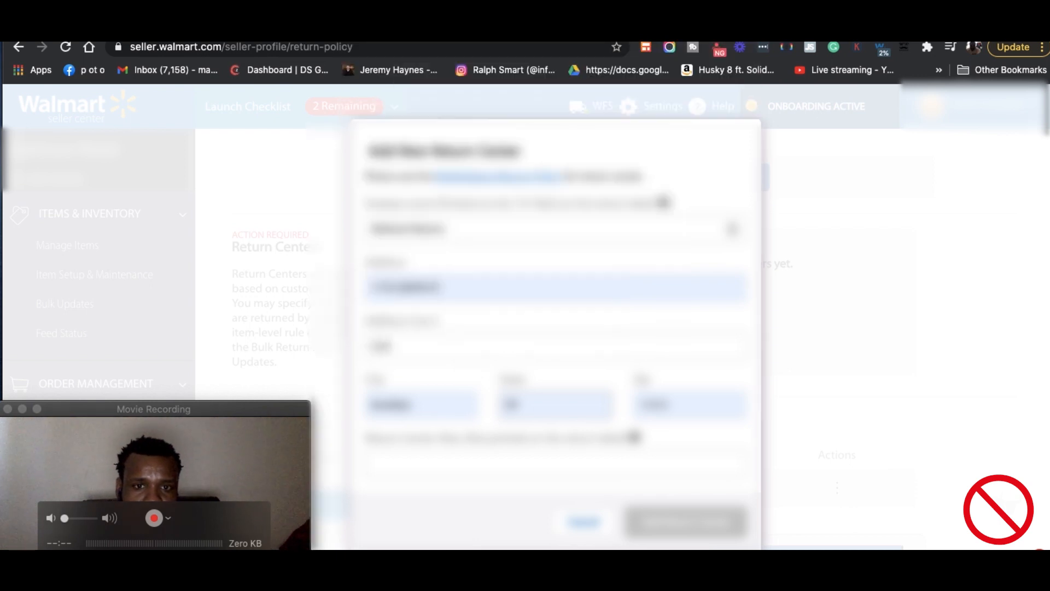
pyautogui.write('#8')
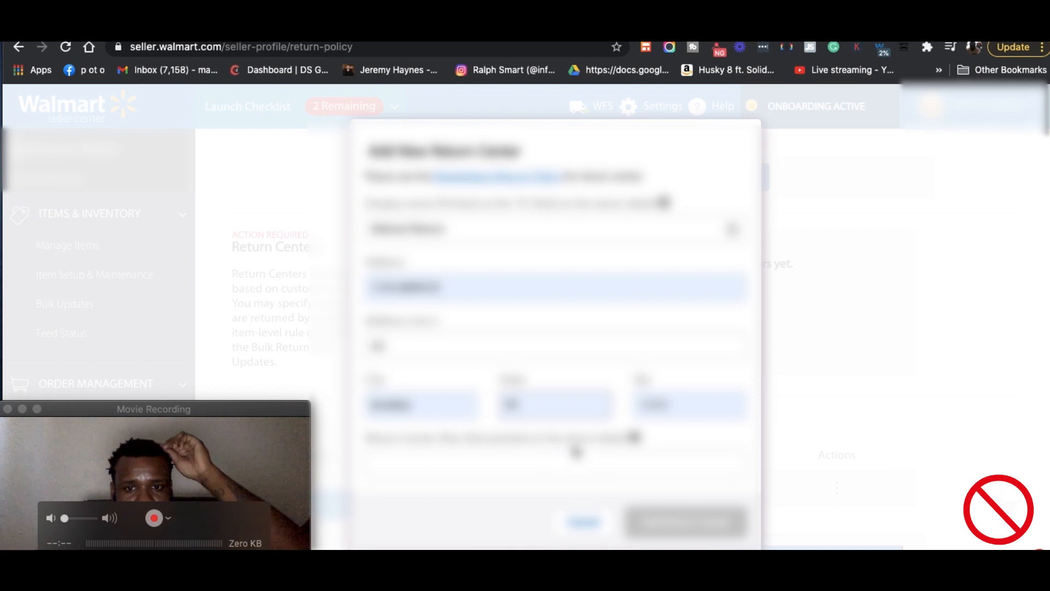
# Enter the return center's alias, submit the return center, and confirm the address as provided instead of the recommended one.
pyautogui.click(538, 465)
pyautogui.click(474, 508)
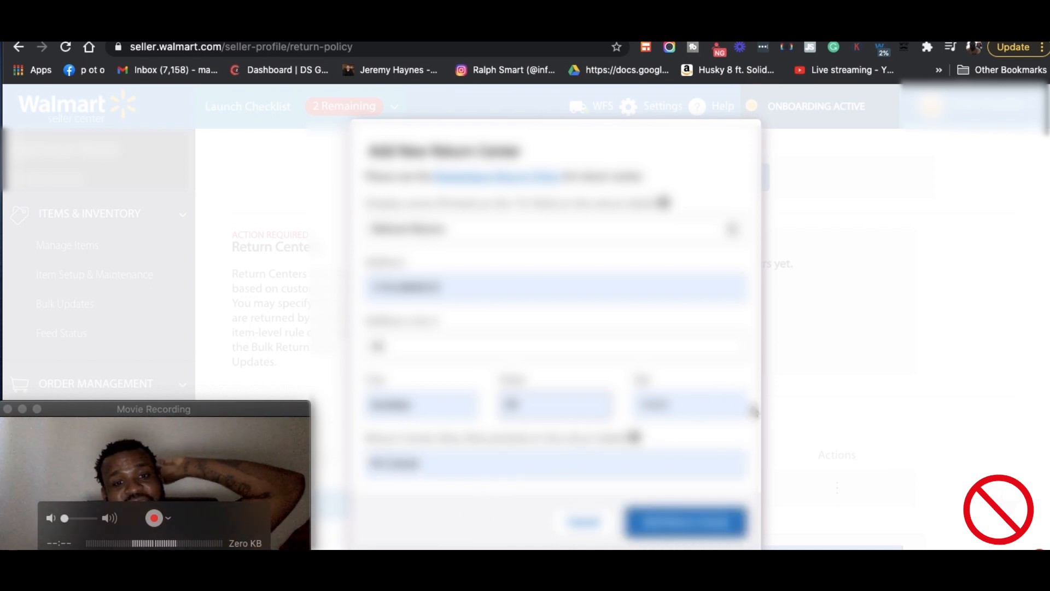
pyautogui.click(281, 464)
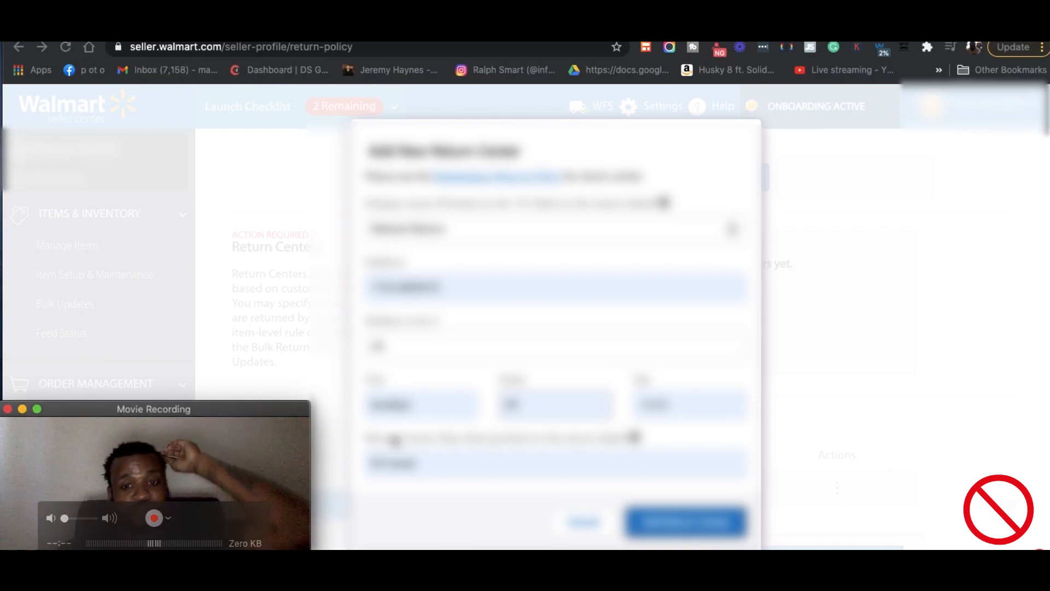
pyautogui.click(672, 524)
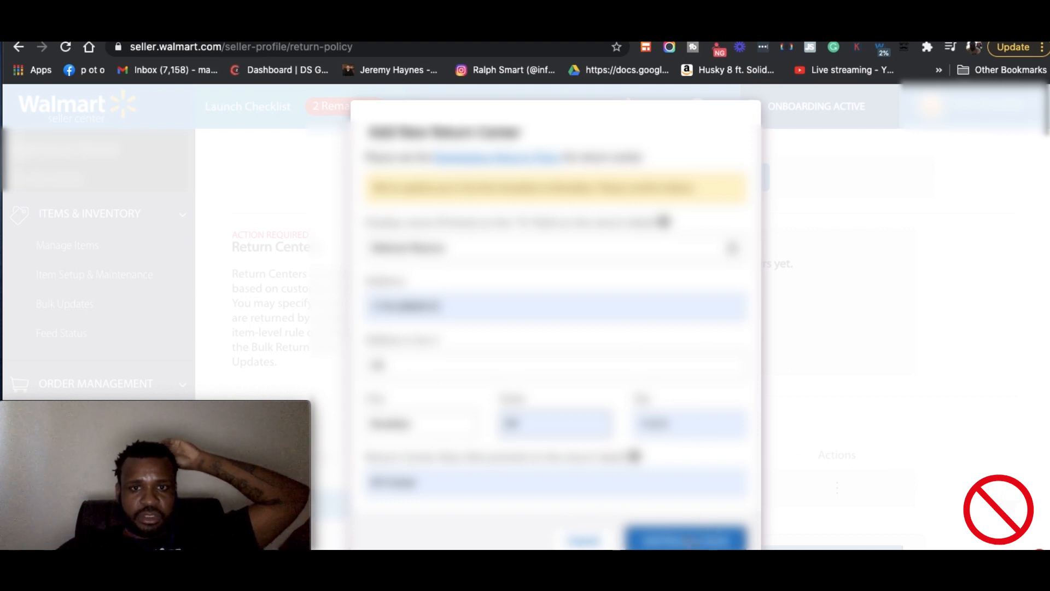
pyautogui.click(686, 539)
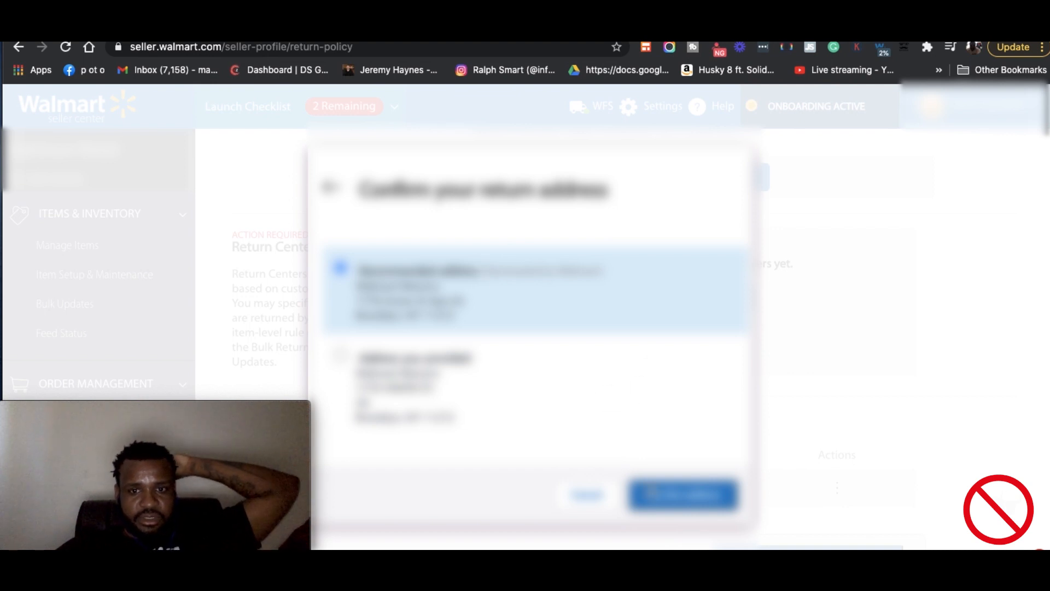
pyautogui.click(340, 358)
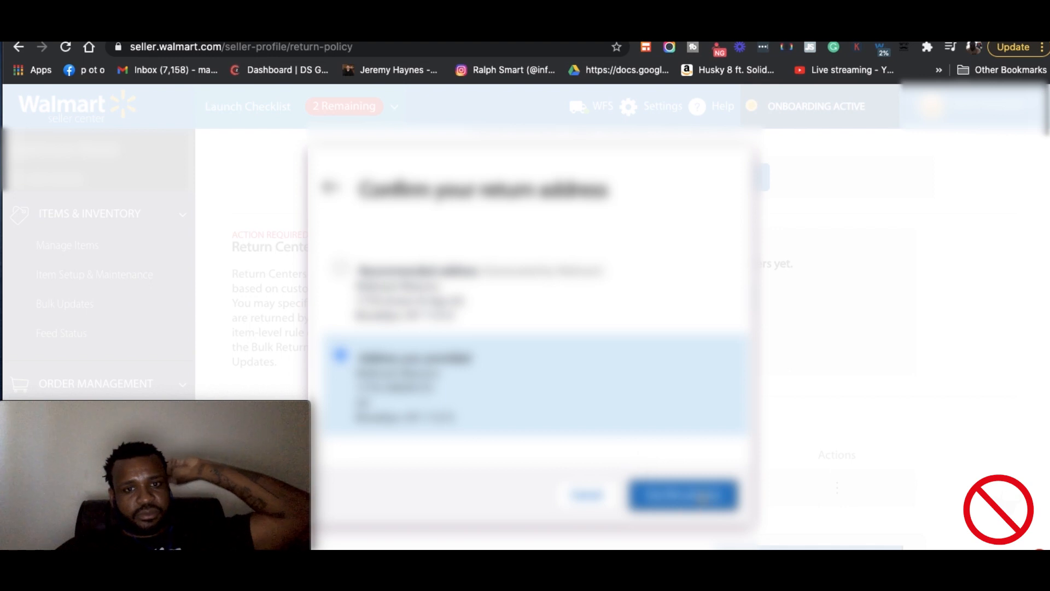
pyautogui.click(704, 496)
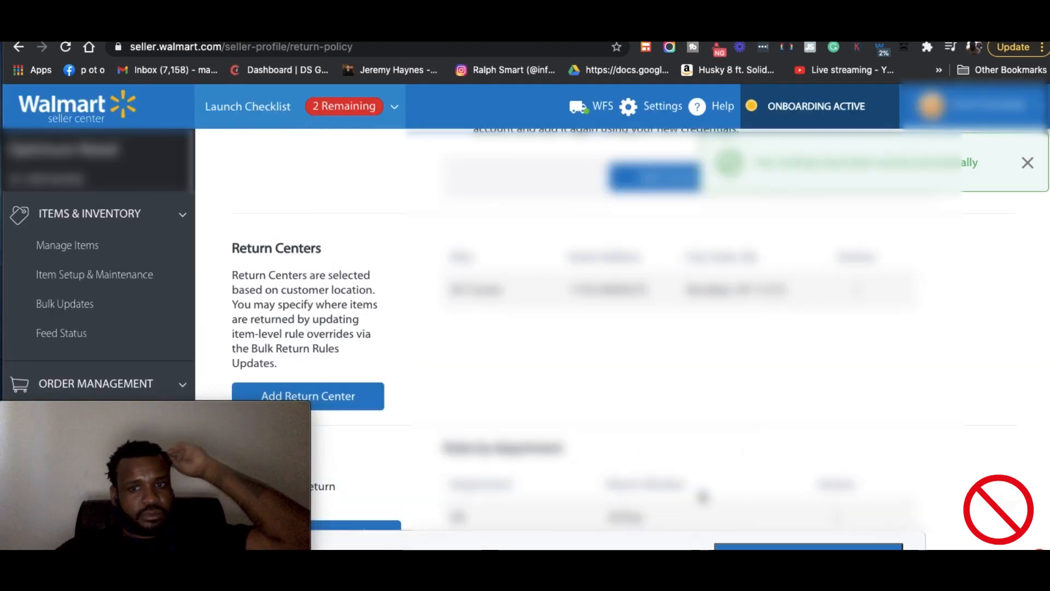
# Review the return centers, return rules, Keep It rules, Partial Keep It rules and return policy display settings.
pyautogui.scroll(-3, 953, 331)
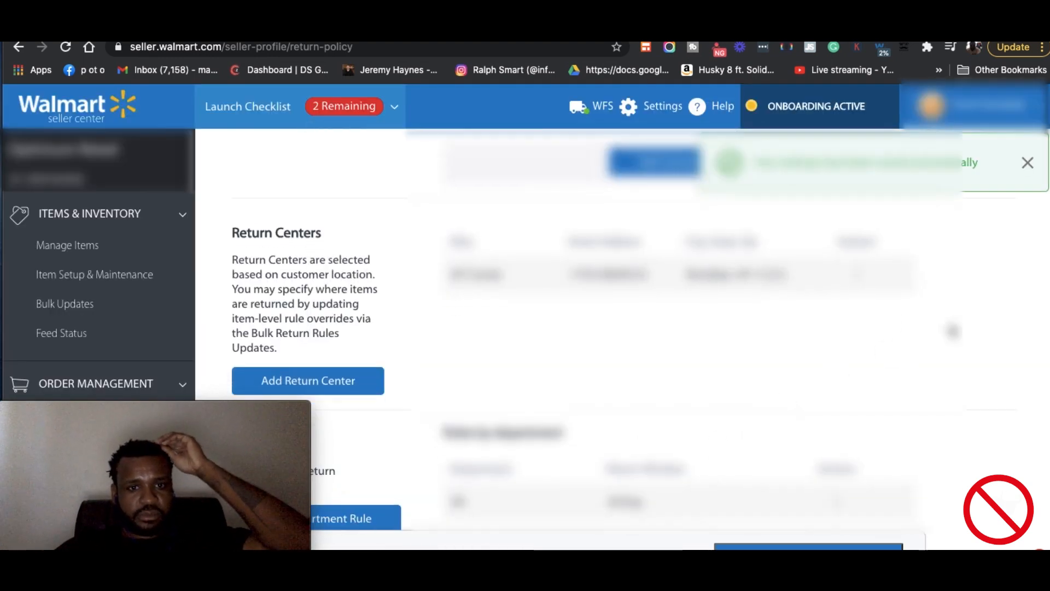
pyautogui.scroll(5, 953, 331)
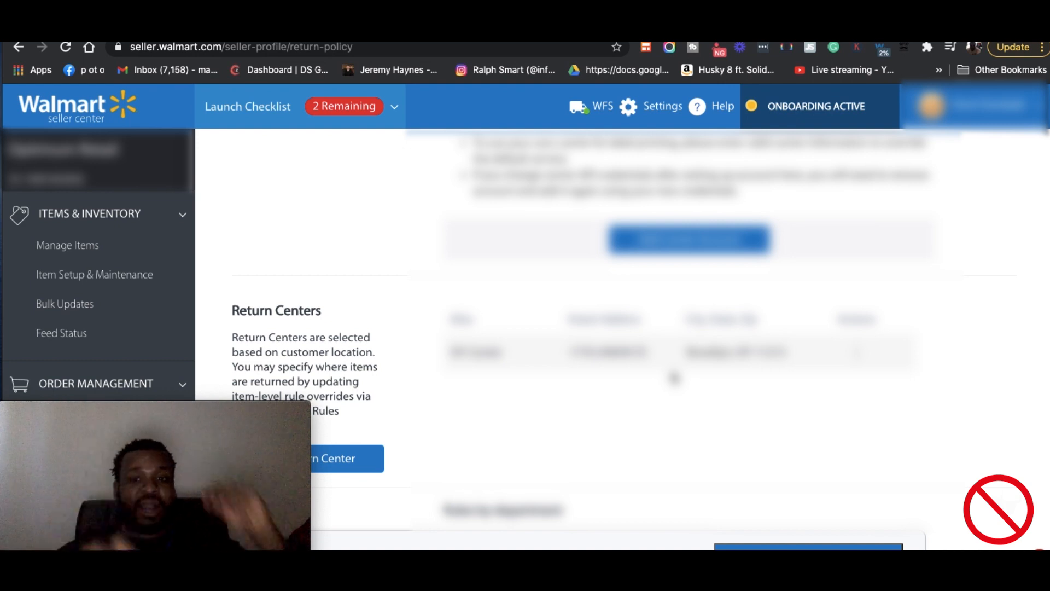
pyautogui.scroll(-5, 674, 378)
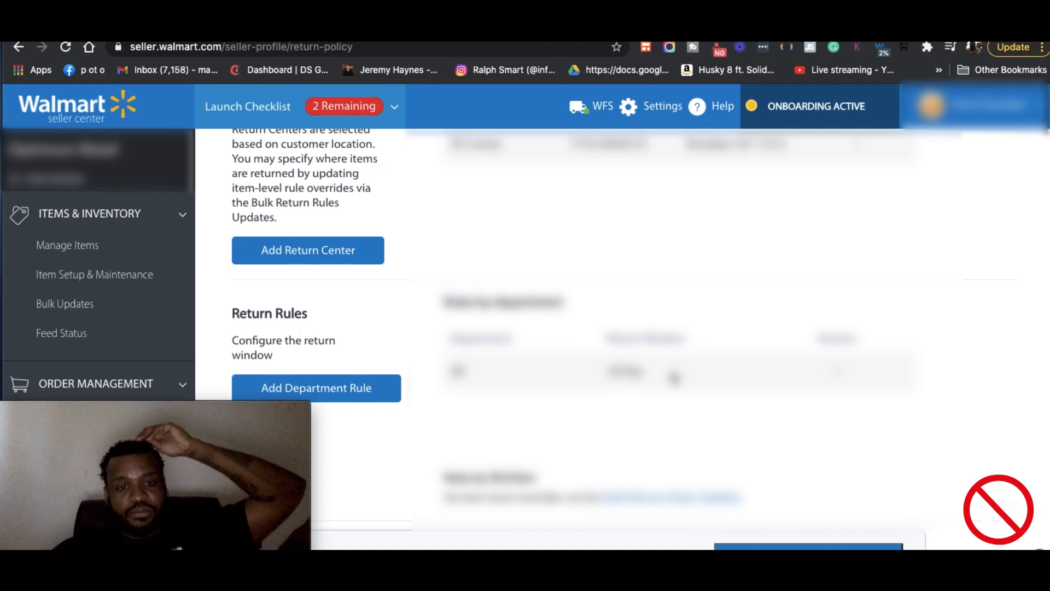
pyautogui.scroll(-3, 675, 378)
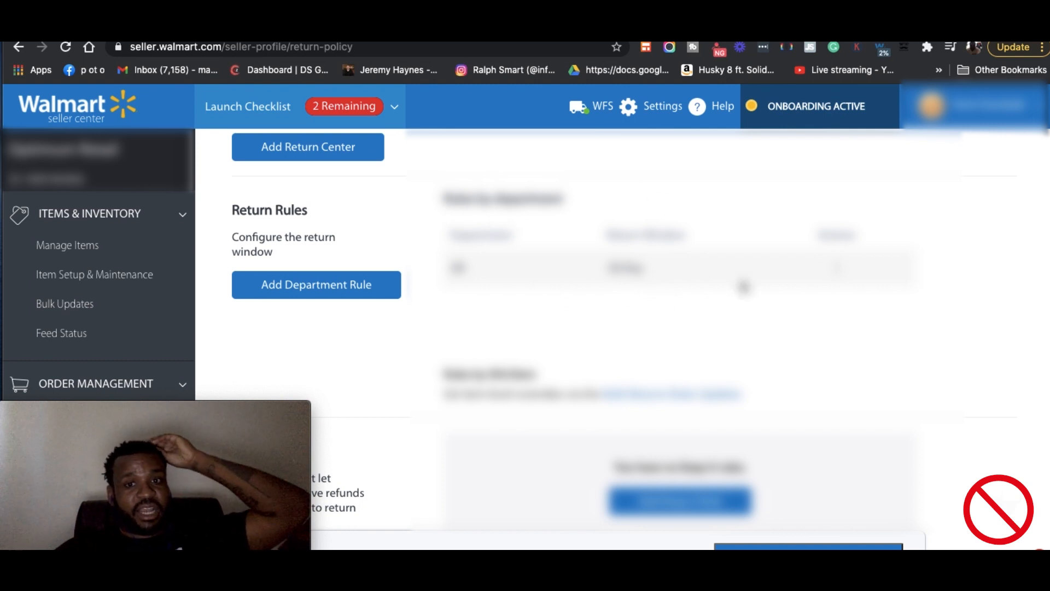
pyautogui.scroll(-7, 379, 301)
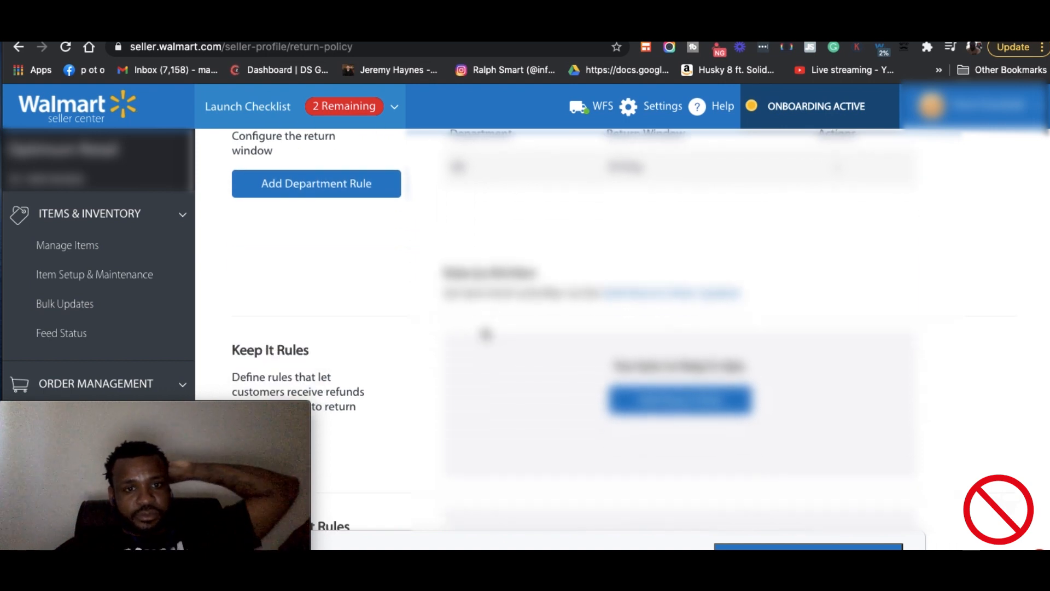
pyautogui.scroll(-1, 485, 333)
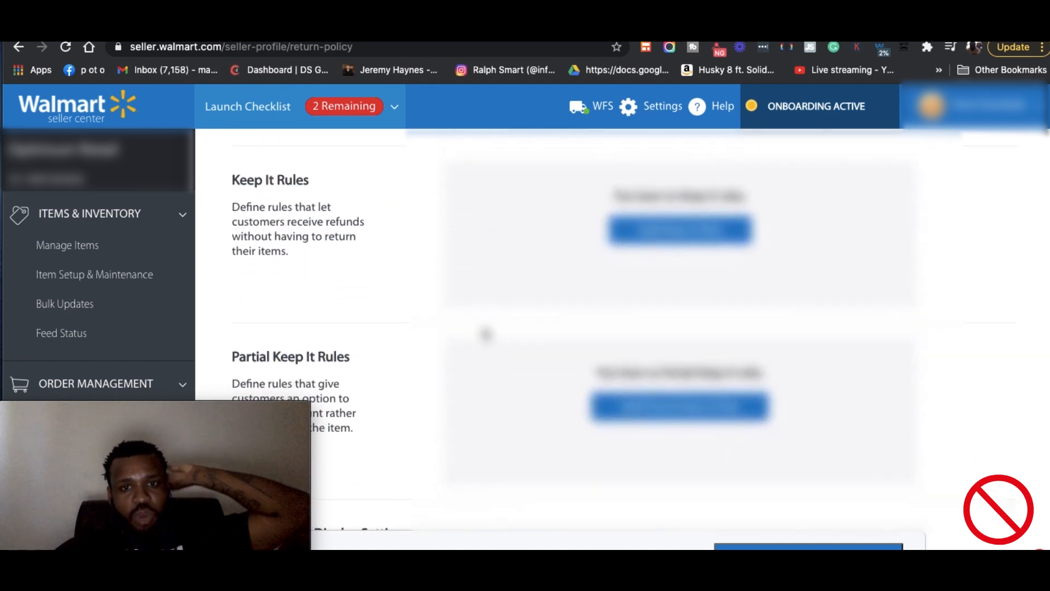
pyautogui.scroll(-10, 485, 334)
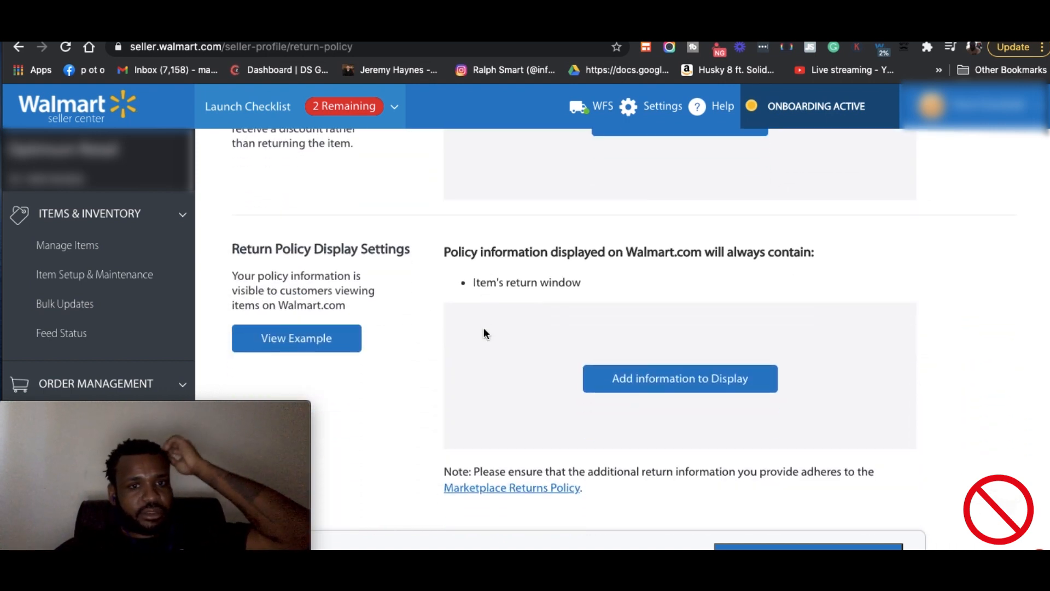
pyautogui.scroll(-1, 483, 334)
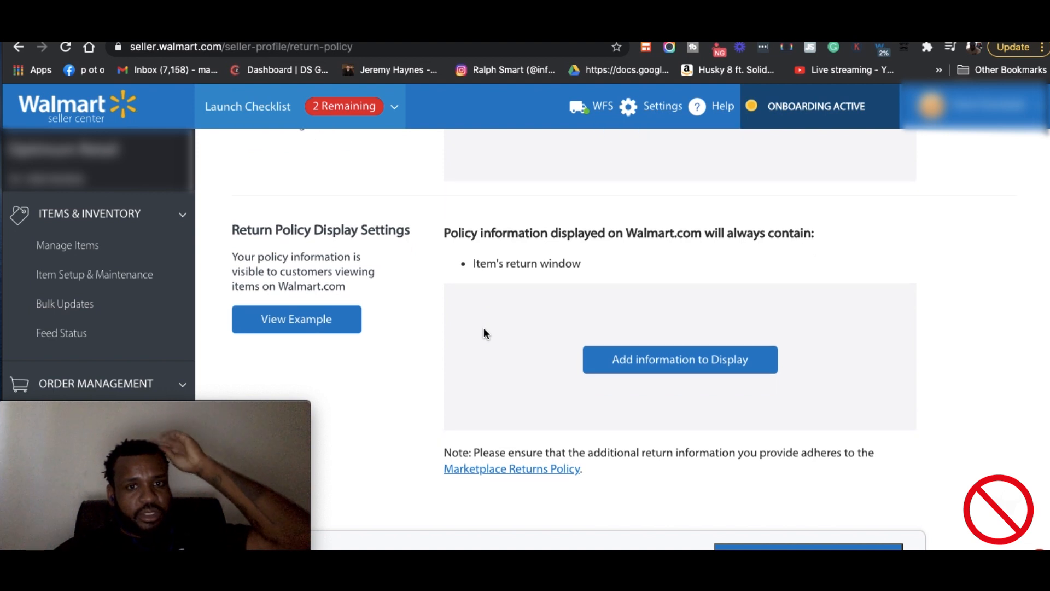
# Open the additional return policy information for editing and copy the restocking fee, return window and shipping fee note from the Return Polcy Walmart Google Doc.
pyautogui.click(720, 357)
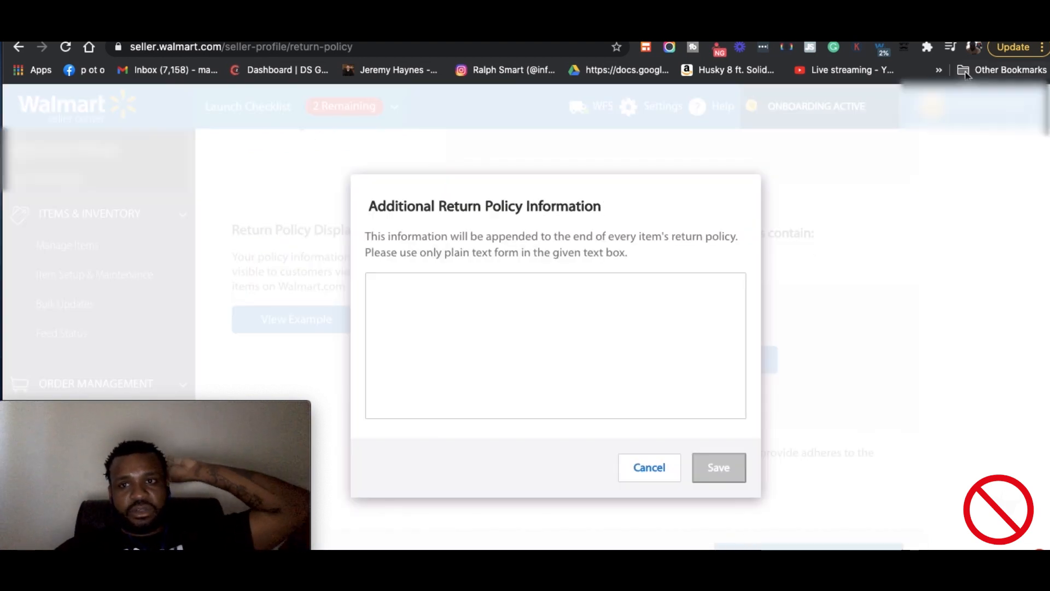
pyautogui.hotkey('ctrl', 'Tab')
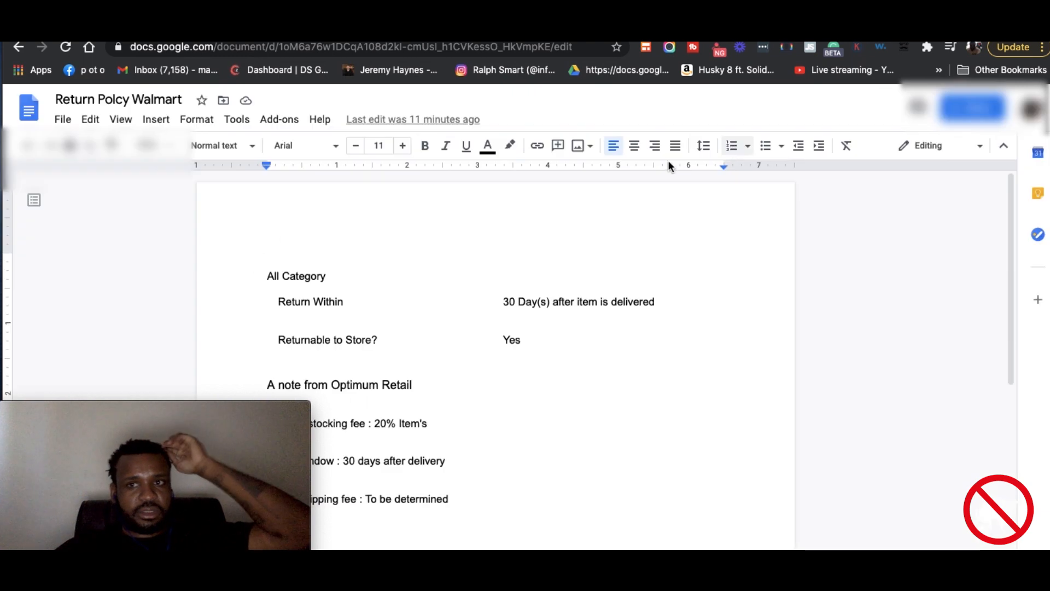
pyautogui.moveTo(469, 499); pyautogui.dragTo(255, 373)
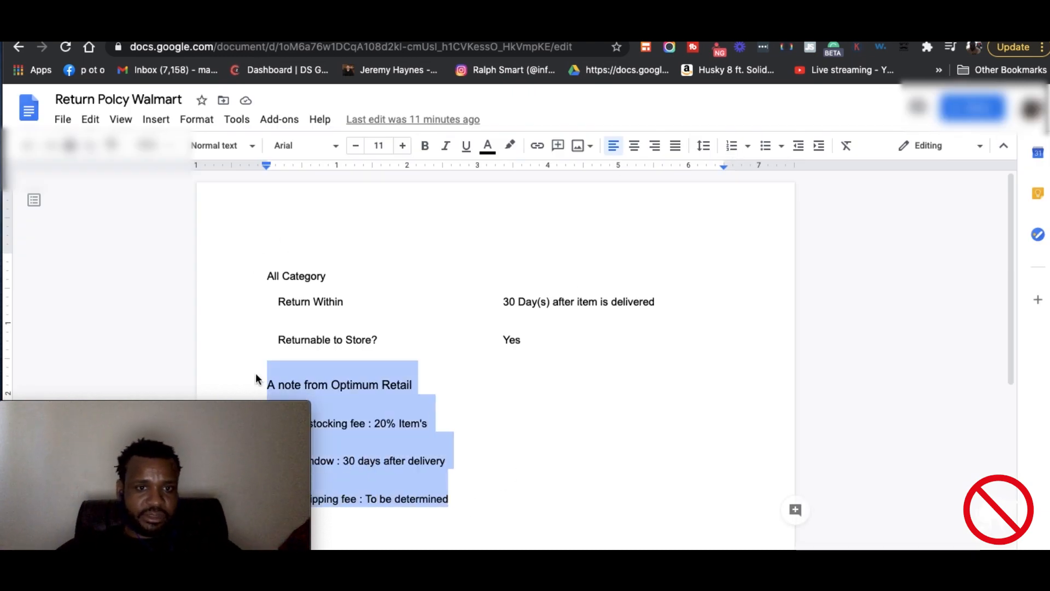
pyautogui.rightClick(429, 435)
pyautogui.click(491, 256)
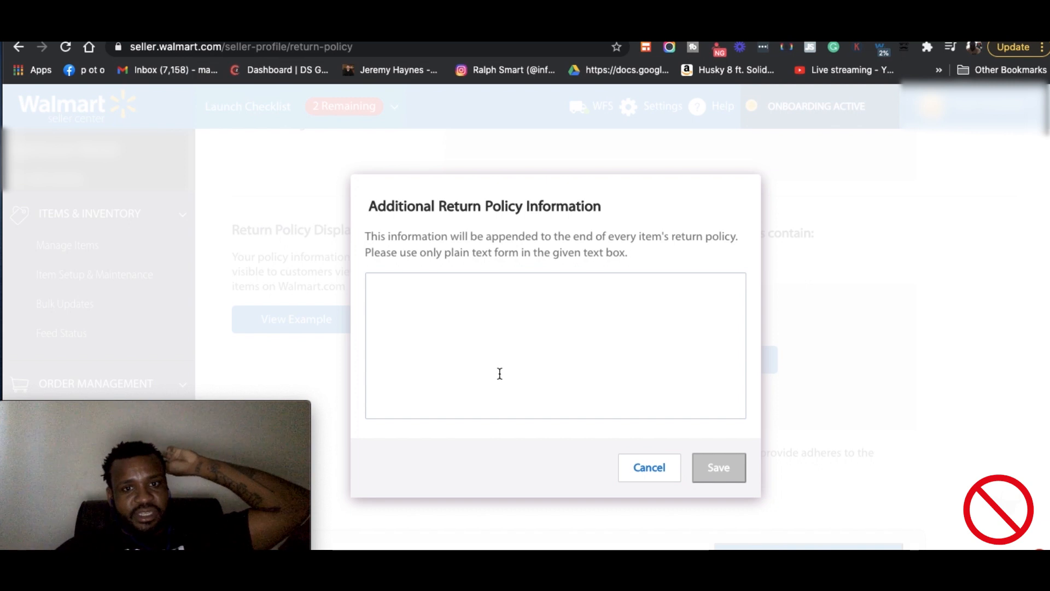
# Paste the copied Optimum Retail note with restocking fee, return window and shipping fee into the additional return policy information.
pyautogui.click(477, 326)
pyautogui.rightClick(502, 323)
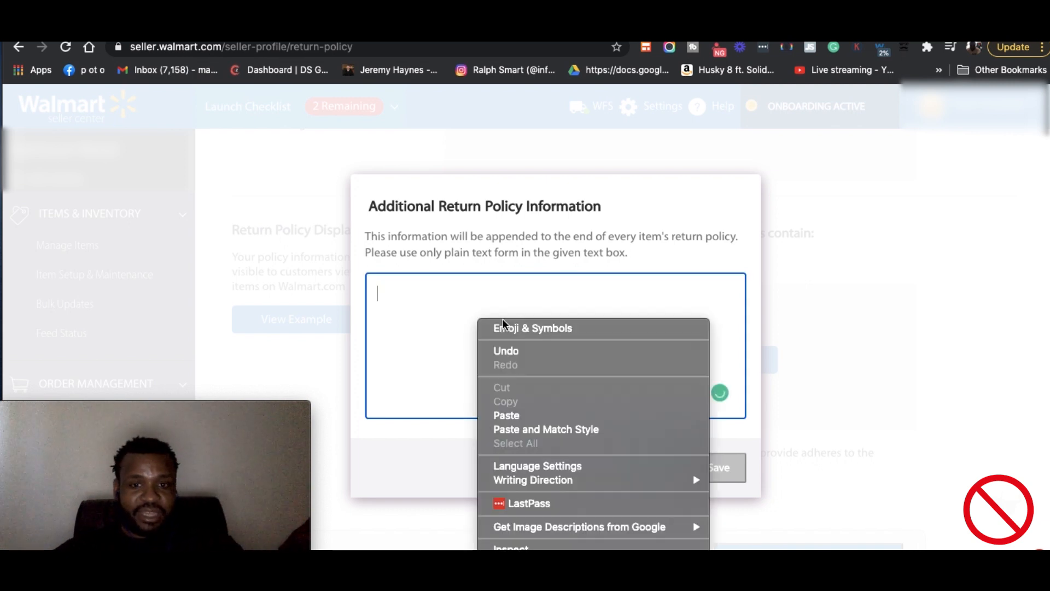
pyautogui.click(508, 413)
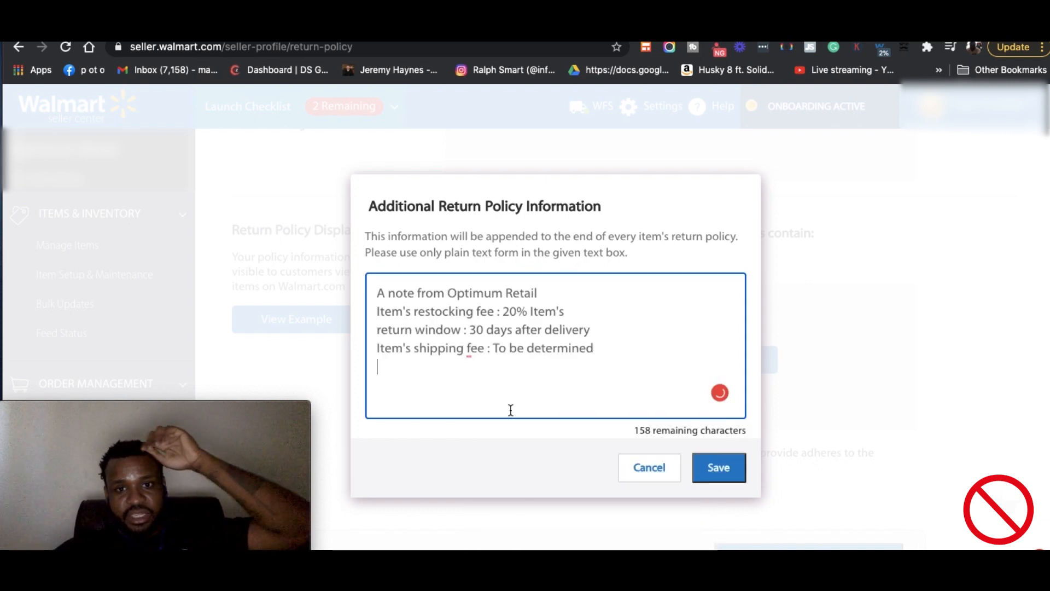
# Capitalize both words of "Return Window" in the third line of the pasted return policy note.
pyautogui.click(381, 331)
pyautogui.press('BackSpace')
pyautogui.write('R')
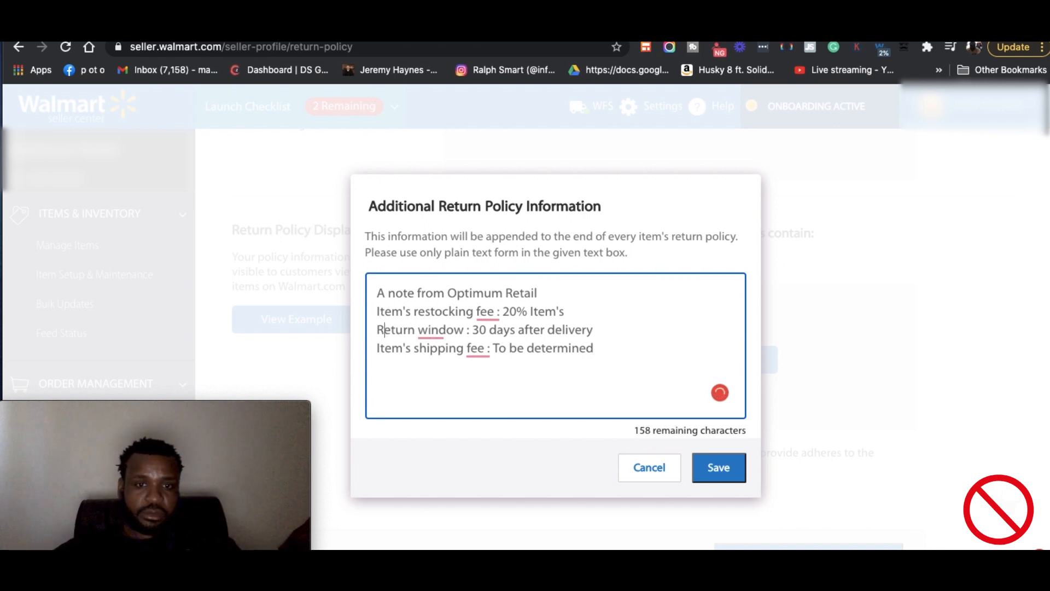
pyautogui.click(428, 331)
pyautogui.press('BackSpace')
pyautogui.write('W')
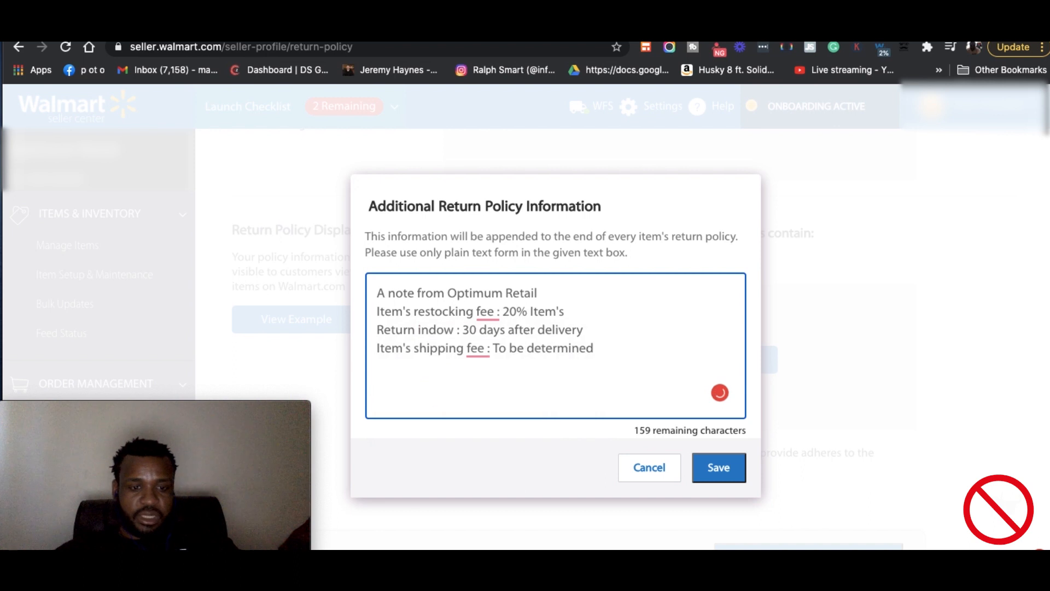
# Edit the restocking "fee" to "fe" and the shipping "fee" to "few", and save the additional return policy information.
pyautogui.click(499, 313)
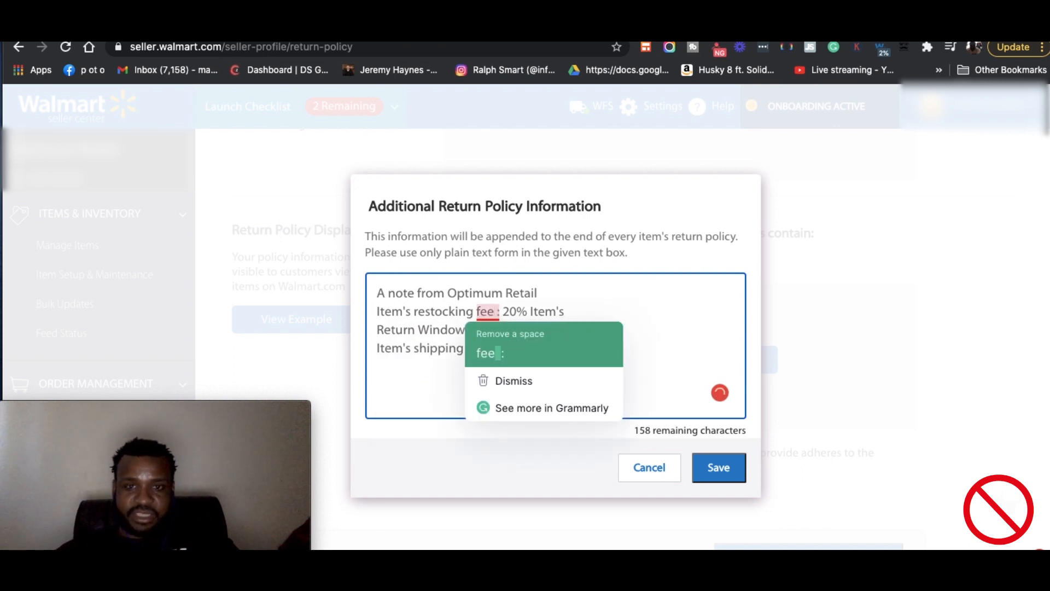
pyautogui.press('BackSpace')
pyautogui.click(485, 353)
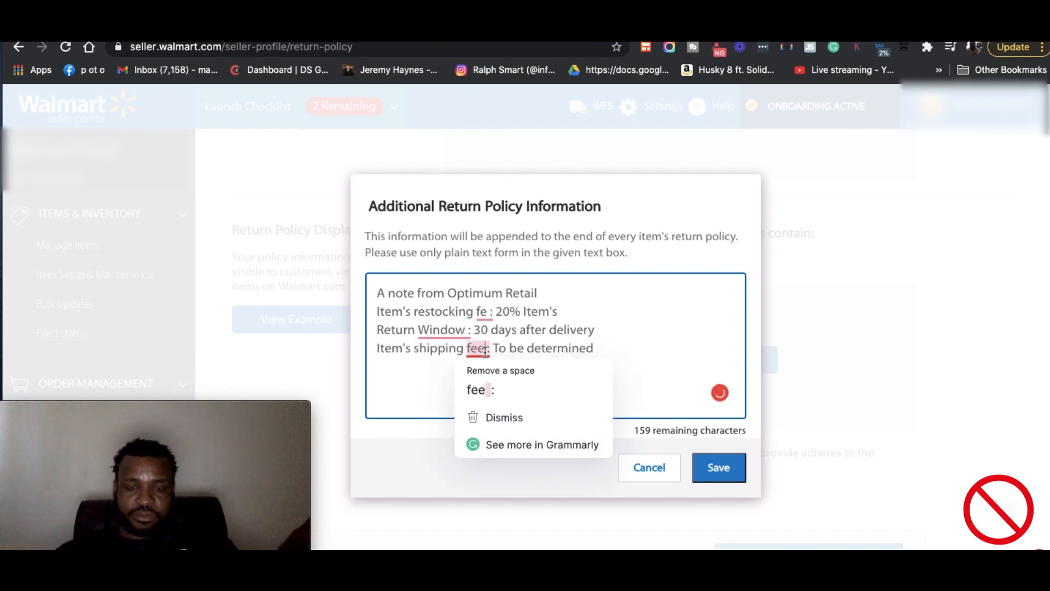
pyautogui.press('BackSpace')
pyautogui.write('w')
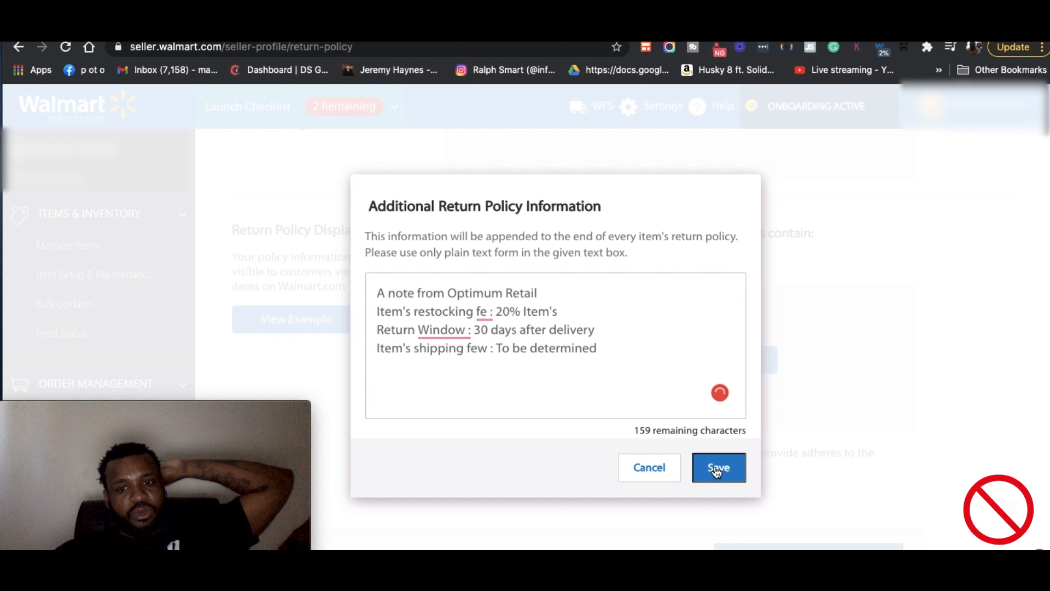
pyautogui.click(715, 466)
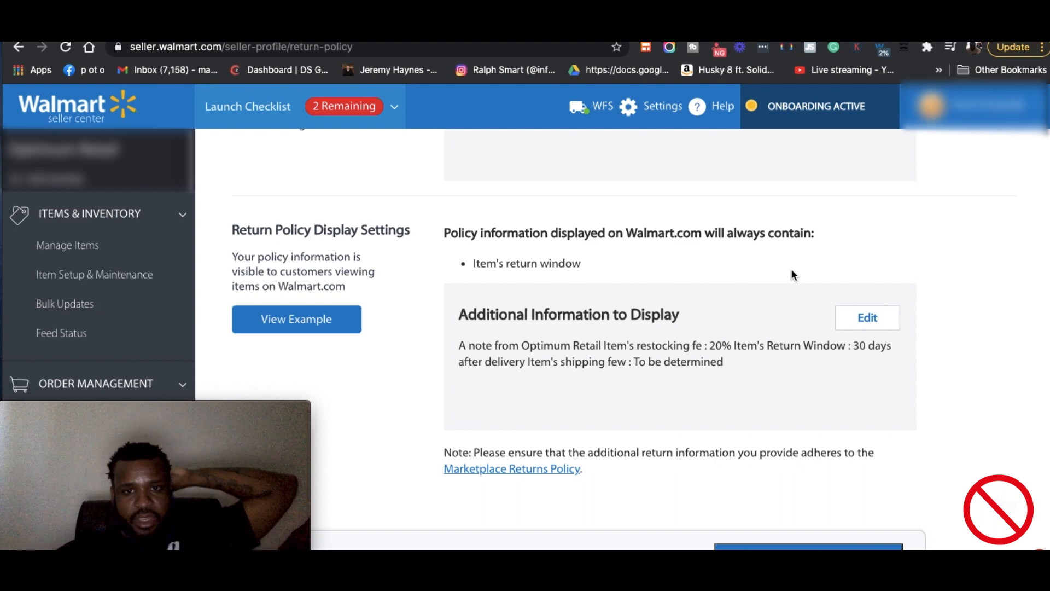
# Review the return policy page, including RMA rules, refunds, label printing, the own carrier option and return rules.
pyautogui.scroll(5, 707, 303)
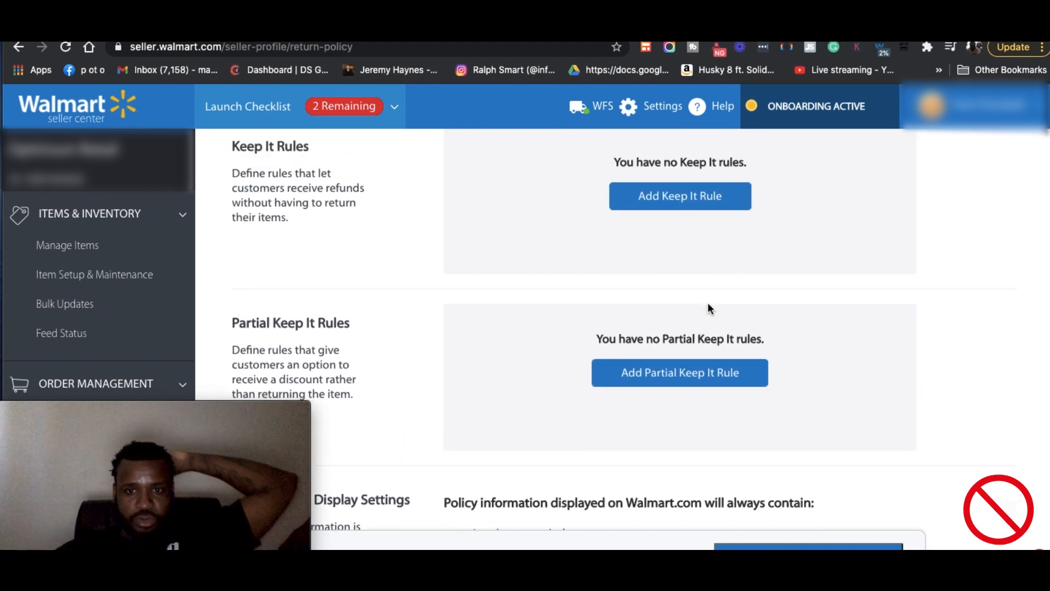
pyautogui.scroll(6, 708, 304)
pyautogui.scroll(8, 708, 303)
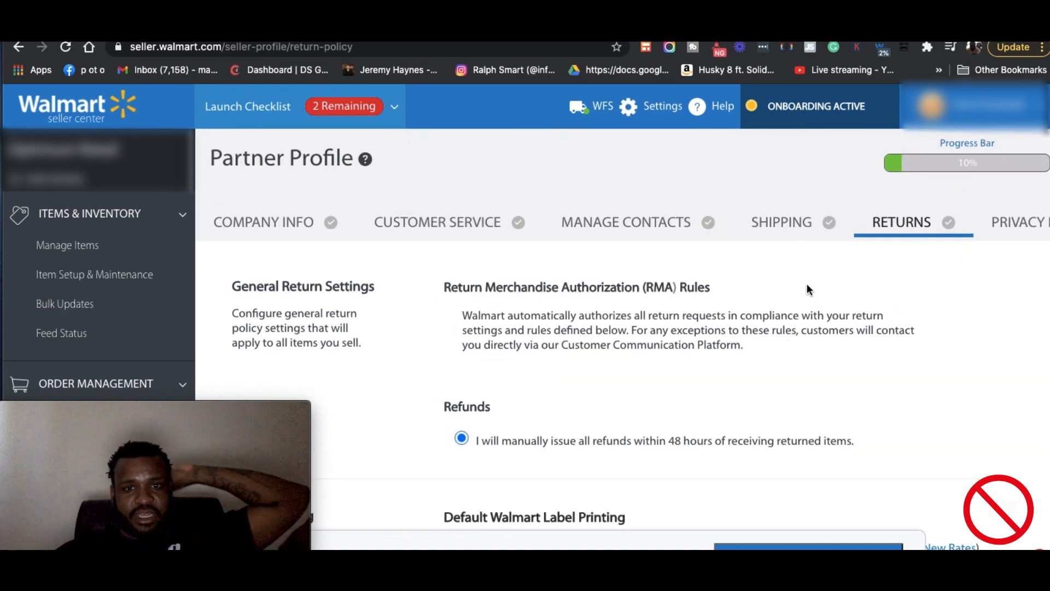
pyautogui.scroll(-5, 782, 365)
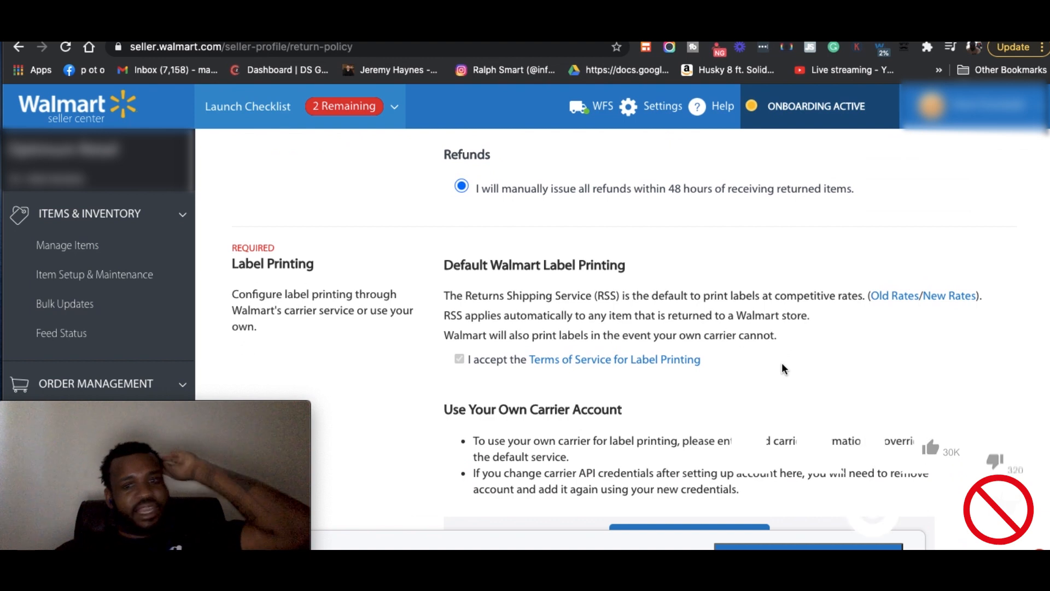
pyautogui.scroll(-2, 782, 364)
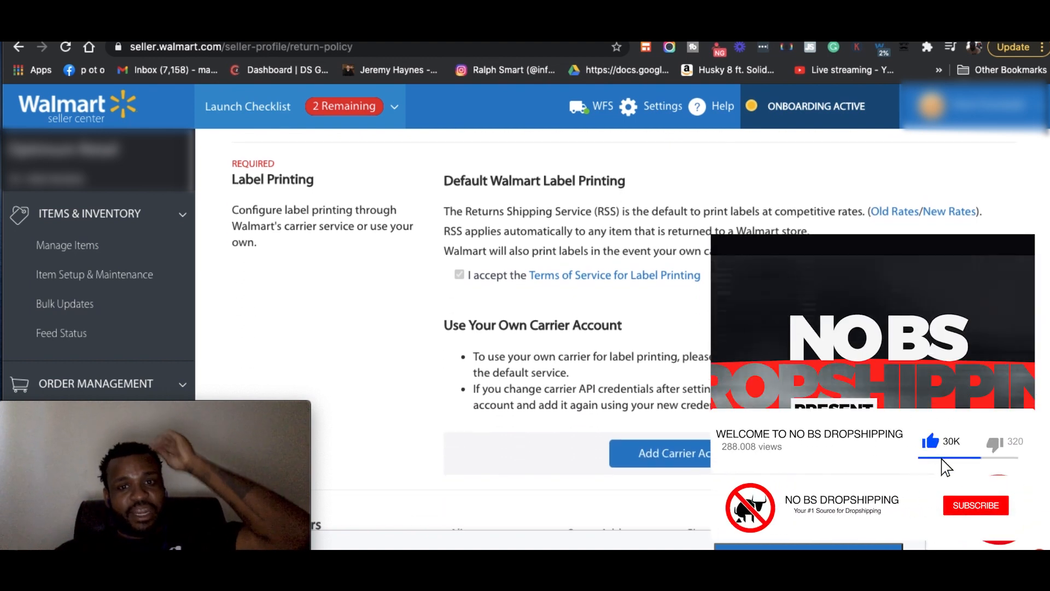
pyautogui.scroll(1, 584, 323)
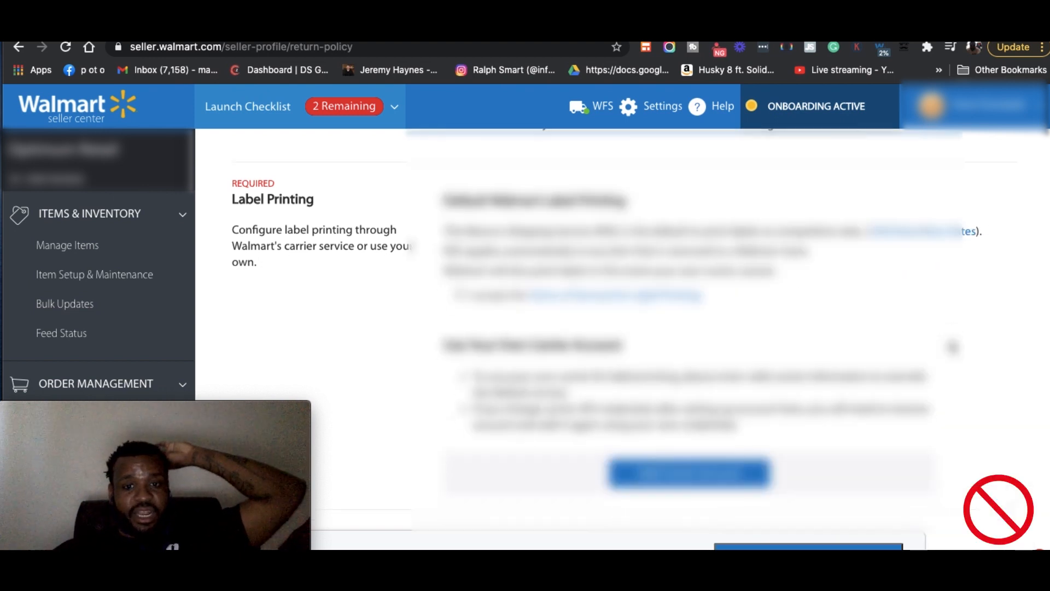
pyautogui.scroll(-8, 633, 305)
pyautogui.scroll(-7, 953, 374)
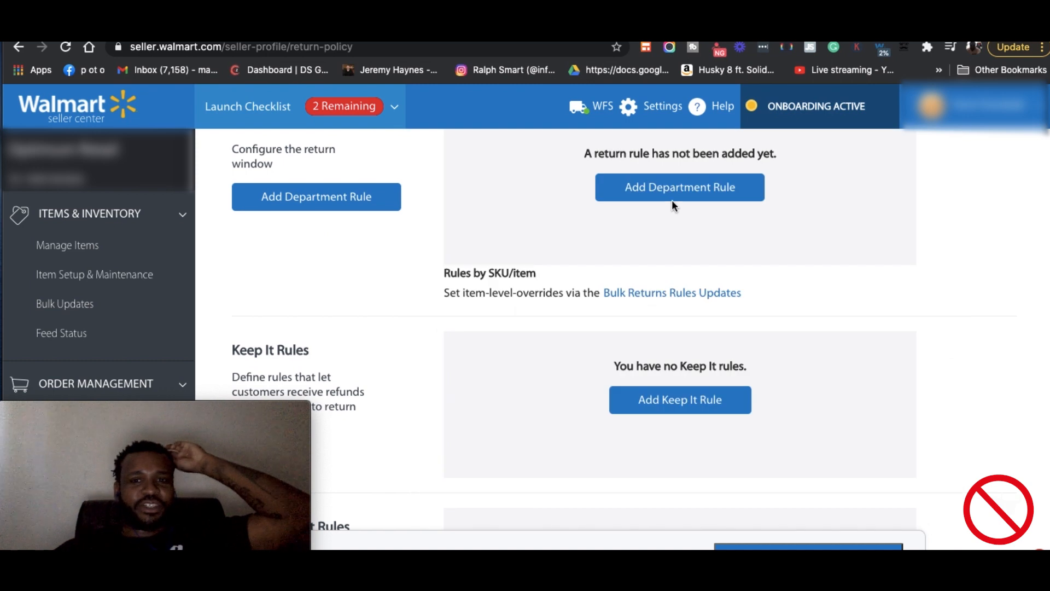
pyautogui.click(675, 191)
pyautogui.click(527, 304)
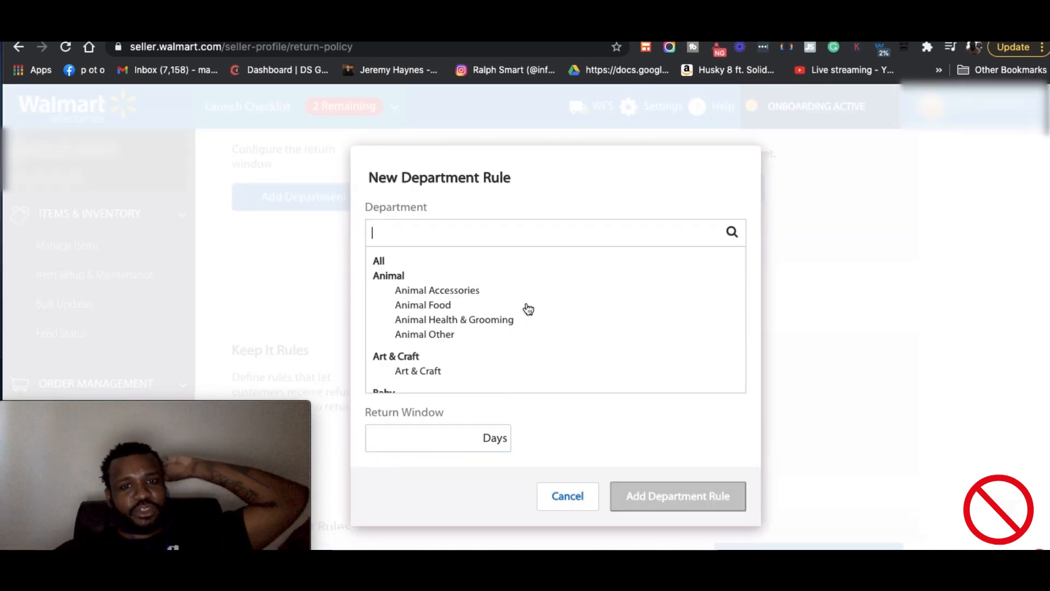
pyautogui.click(568, 496)
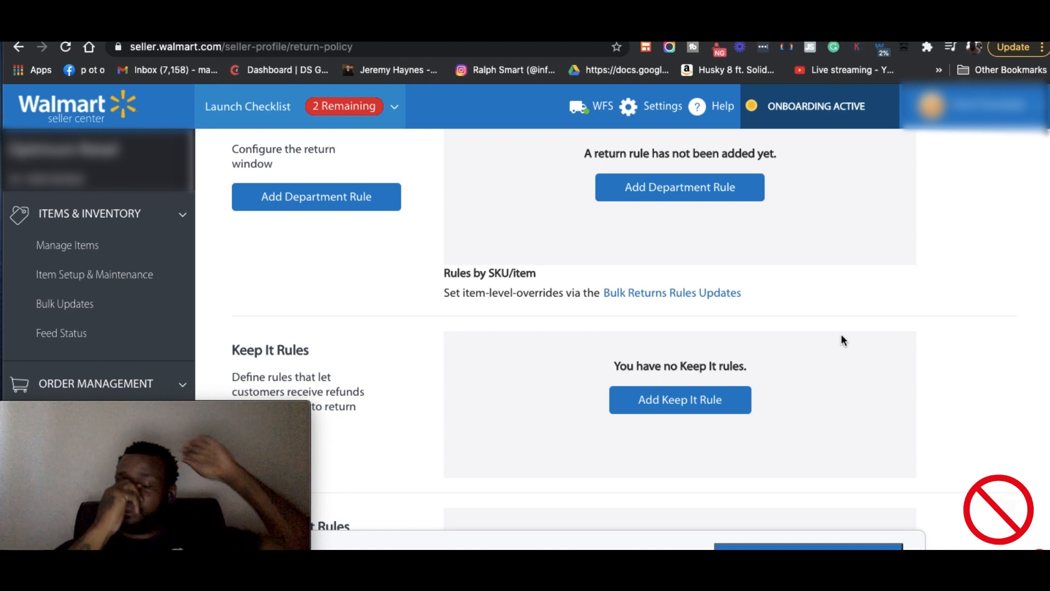
# Activate the Marketplace Returns experience for the listings, confirm the activation and dismiss the save notification.
pyautogui.scroll(-8, 841, 337)
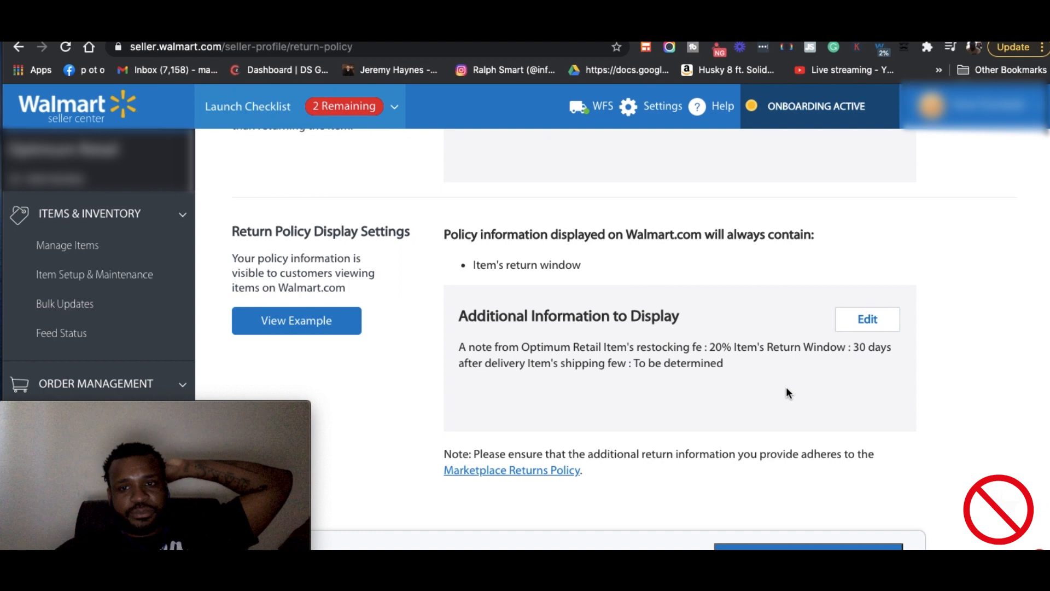
pyautogui.scroll(-1, 666, 394)
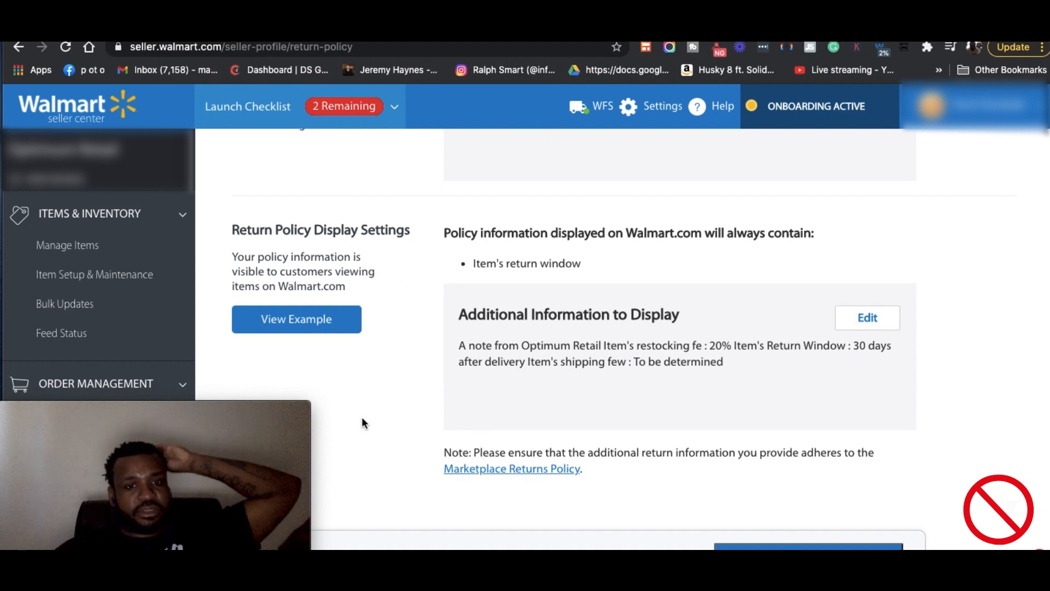
pyautogui.moveTo(280, 402); pyautogui.dragTo(337, 159)
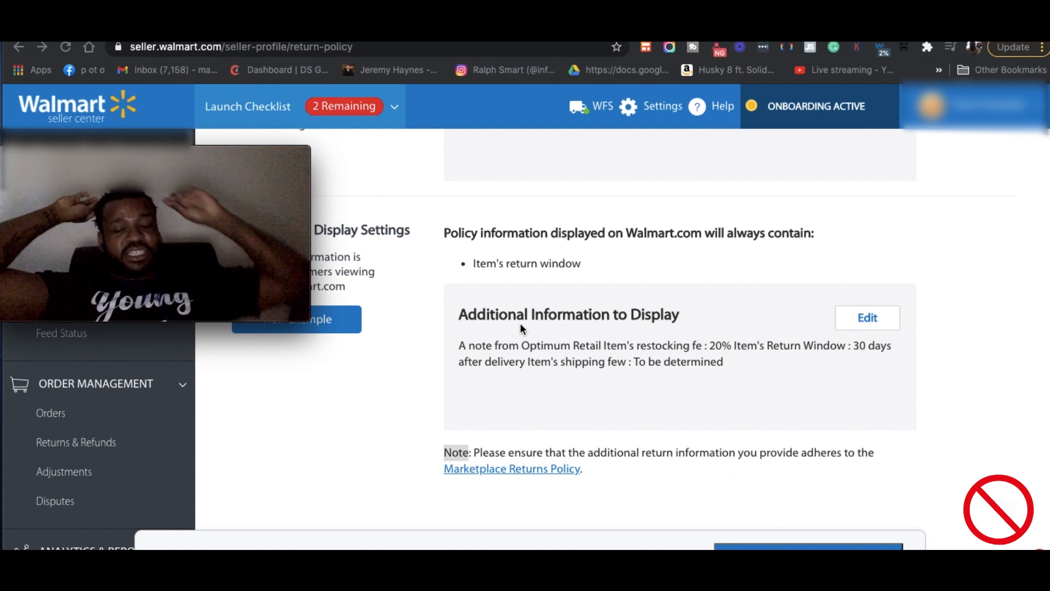
pyautogui.scroll(15, 861, 291)
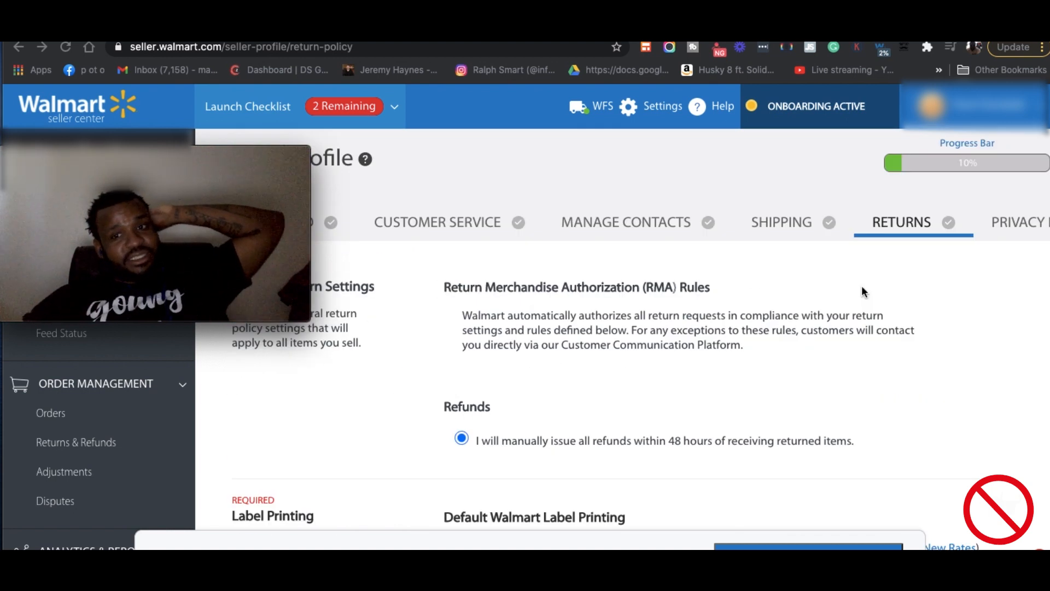
pyautogui.scroll(-10, 861, 292)
pyautogui.scroll(-7, 863, 292)
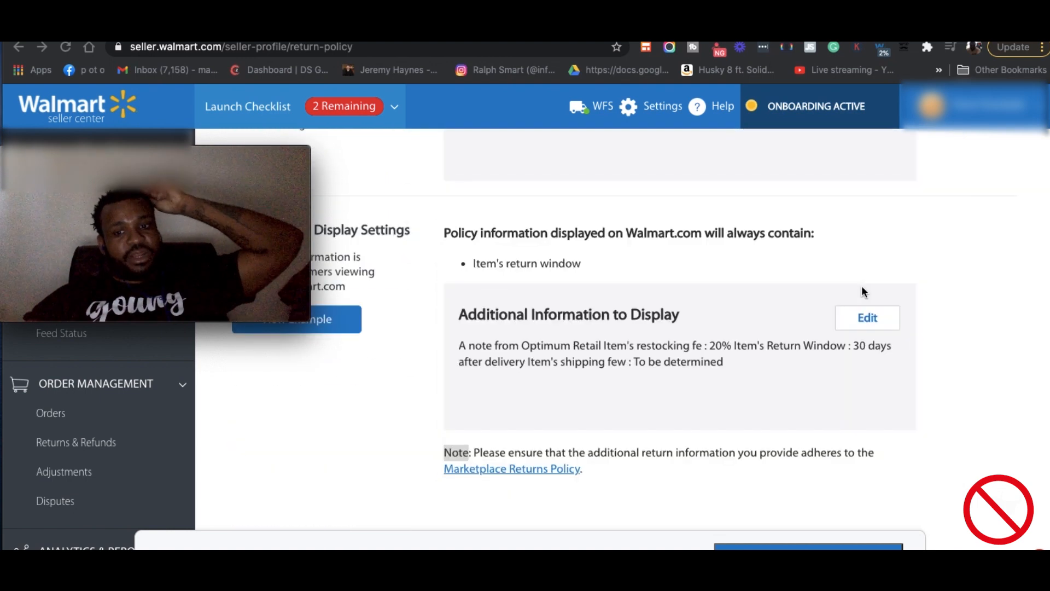
pyautogui.scroll(3, 863, 291)
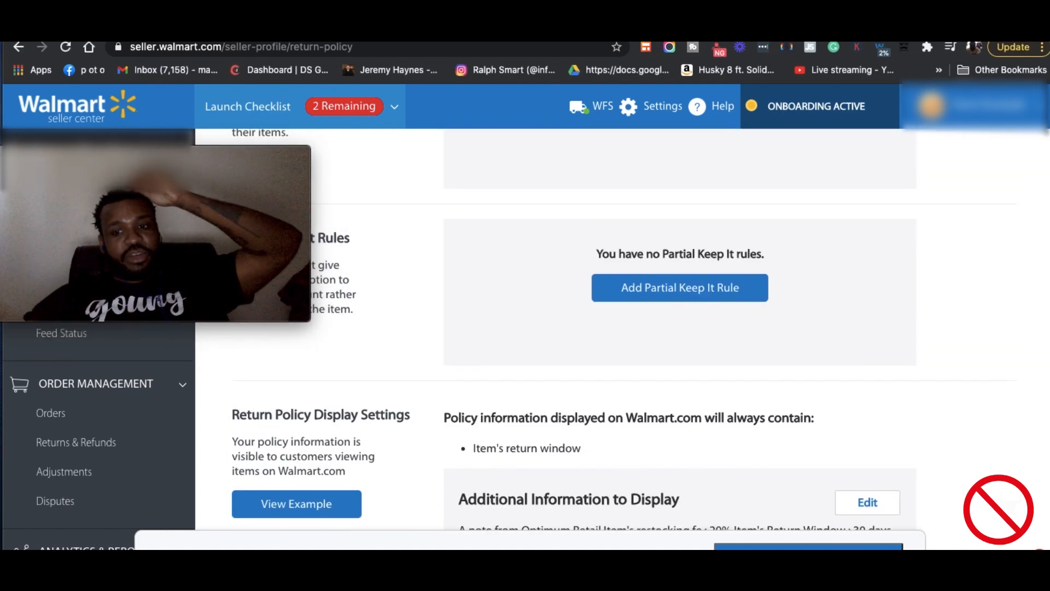
pyautogui.click(809, 546)
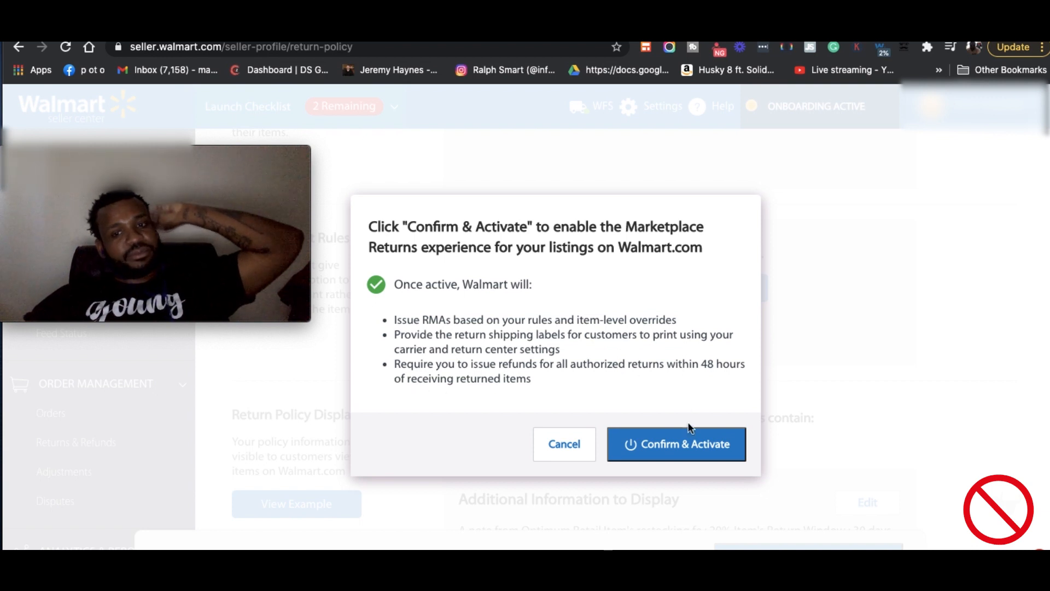
pyautogui.click(689, 446)
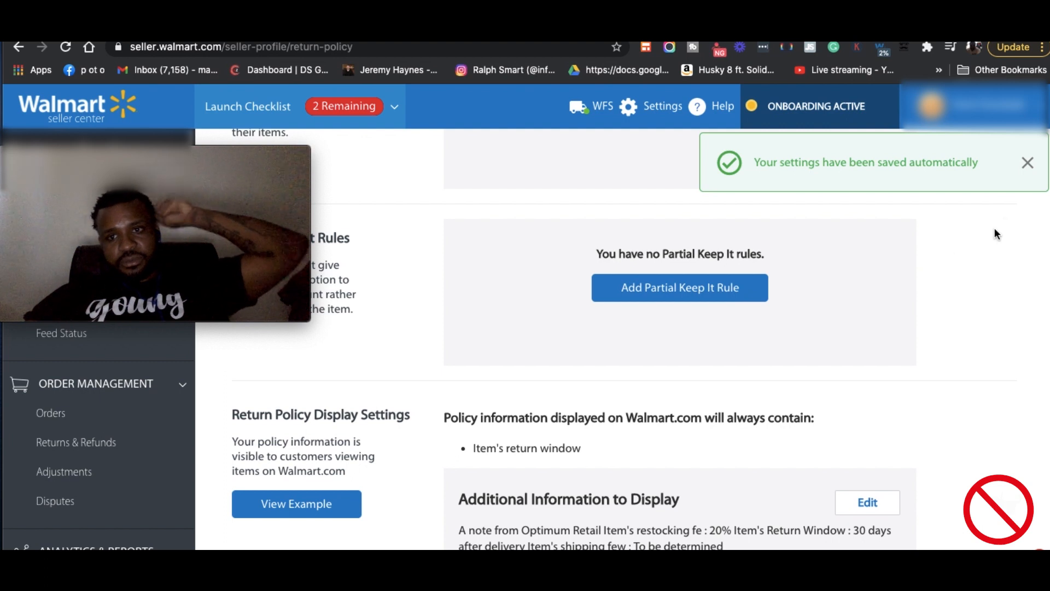
pyautogui.click(1028, 163)
# Go to the partner profile's shipping section and continue to the general shipping page of the fulfillment settings.
pyautogui.scroll(5, 1001, 372)
pyautogui.scroll(5, 1001, 374)
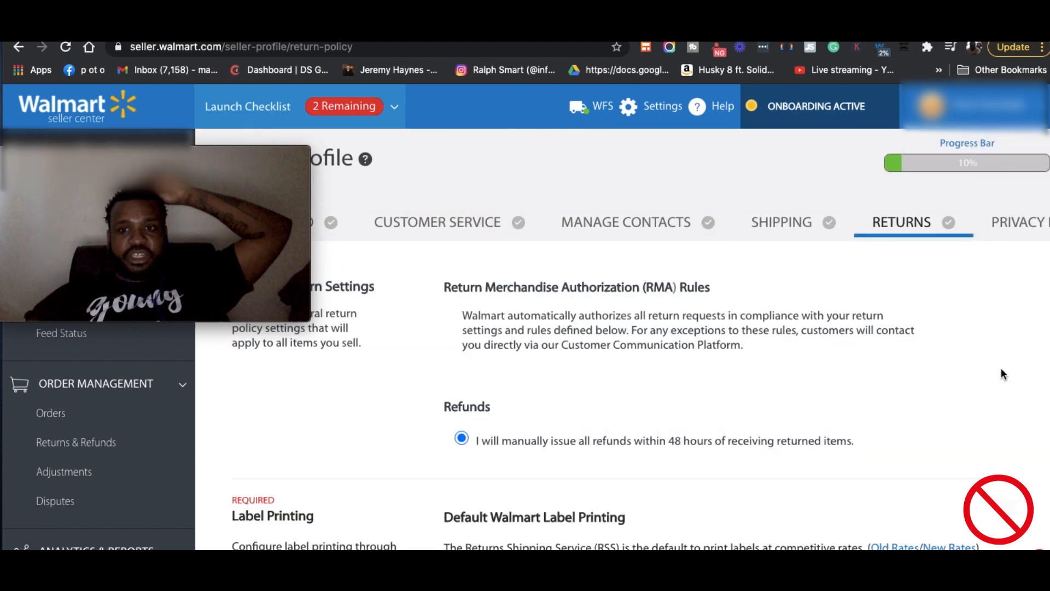
pyautogui.click(797, 221)
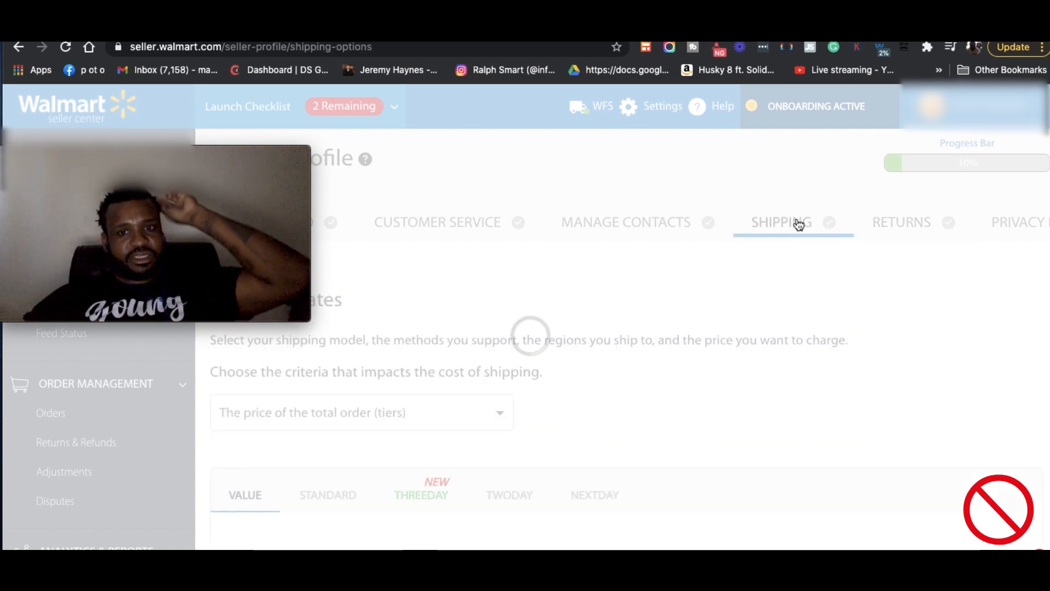
pyautogui.scroll(-2, 829, 430)
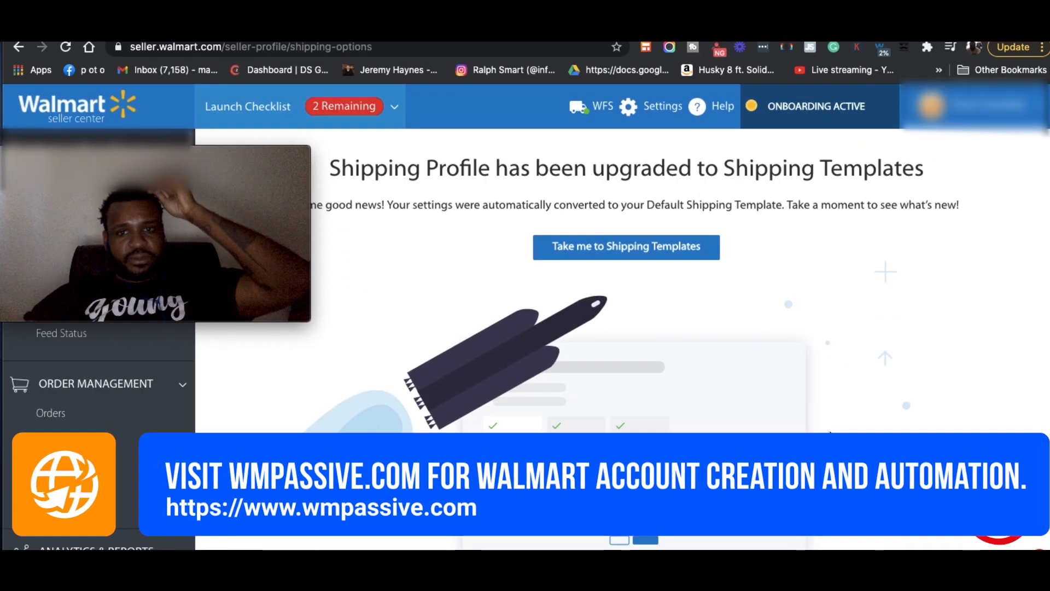
pyautogui.scroll(2, 711, 405)
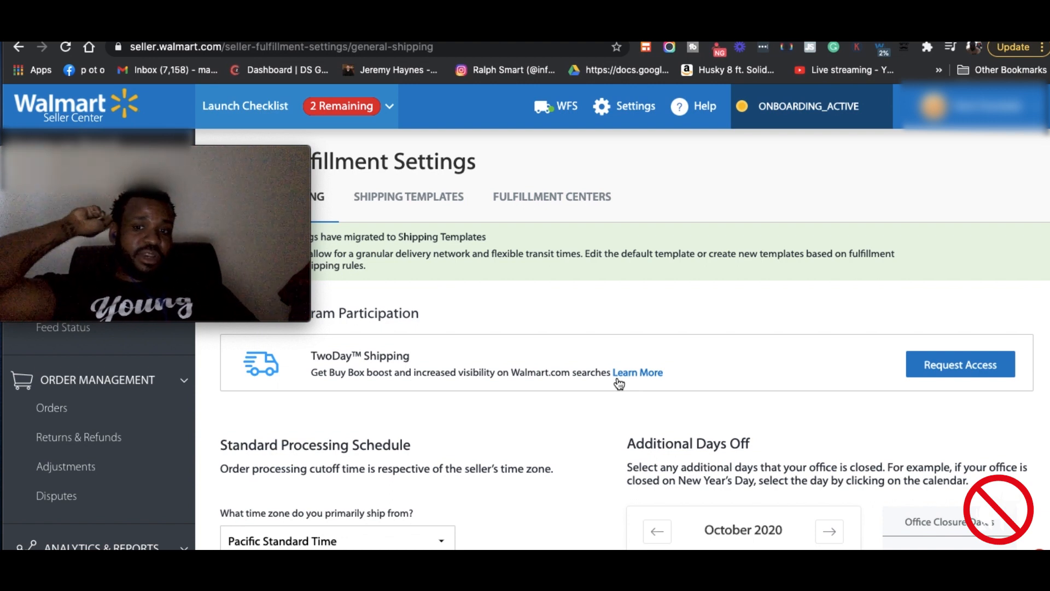
# Open the shipping templates and view the Standard shipping regions, transit time and rate of the Default Shipping Template.
pyautogui.scroll(-5, 618, 382)
pyautogui.scroll(5, 616, 371)
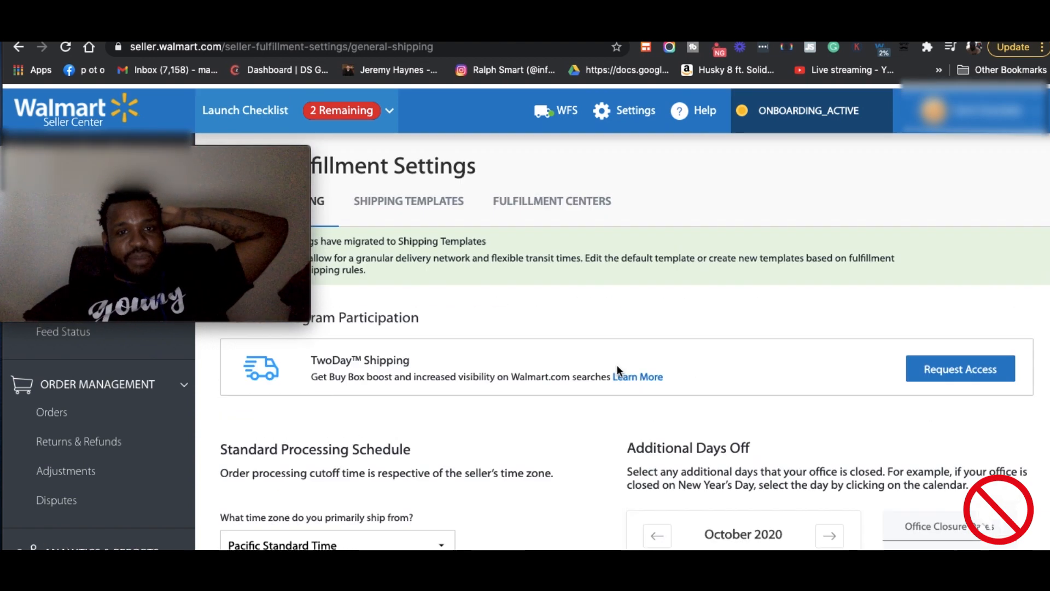
pyautogui.click(417, 206)
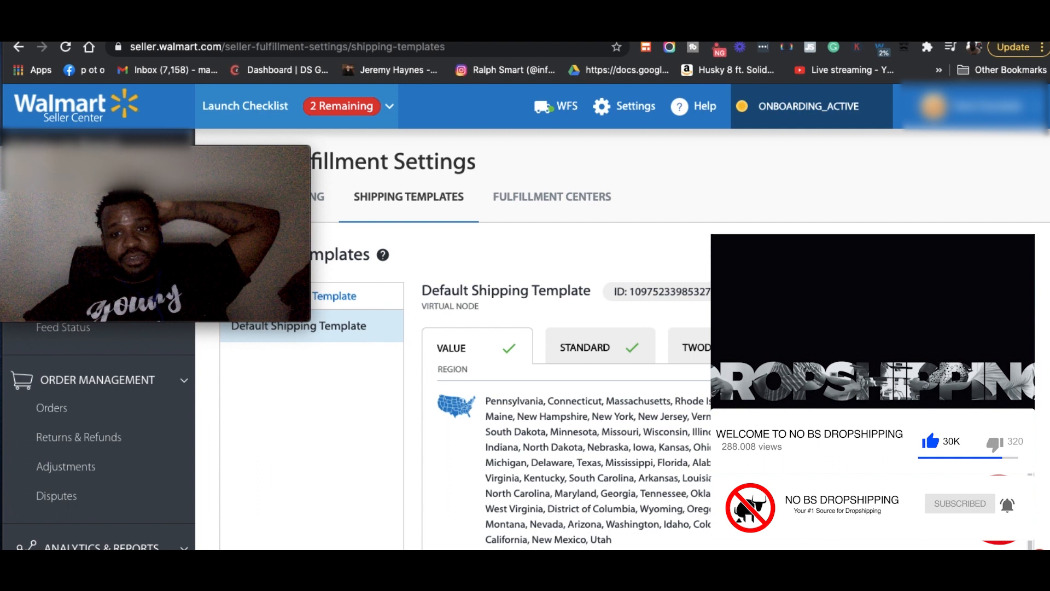
pyautogui.click(578, 361)
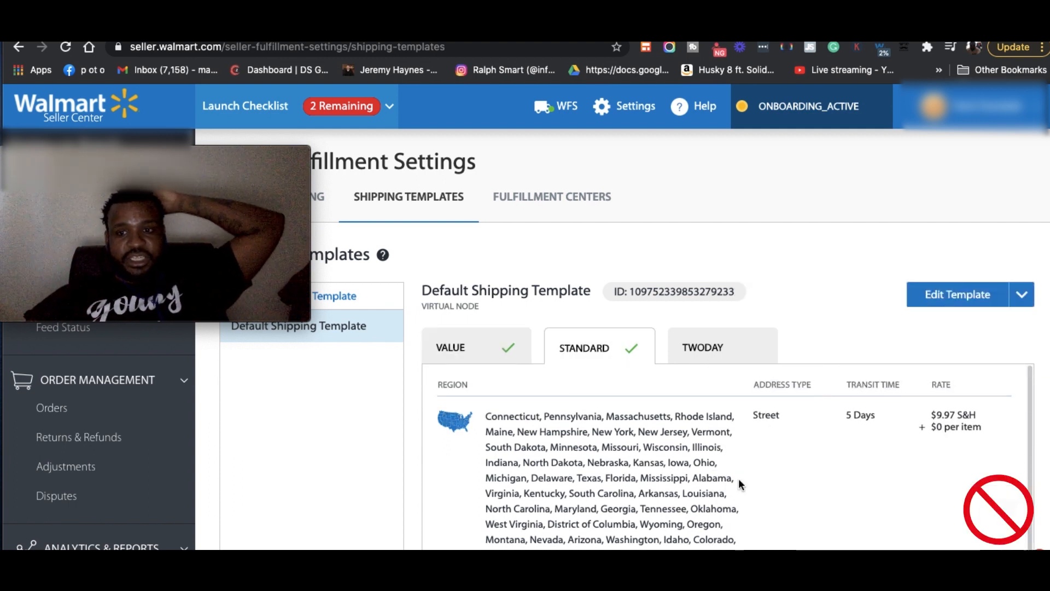